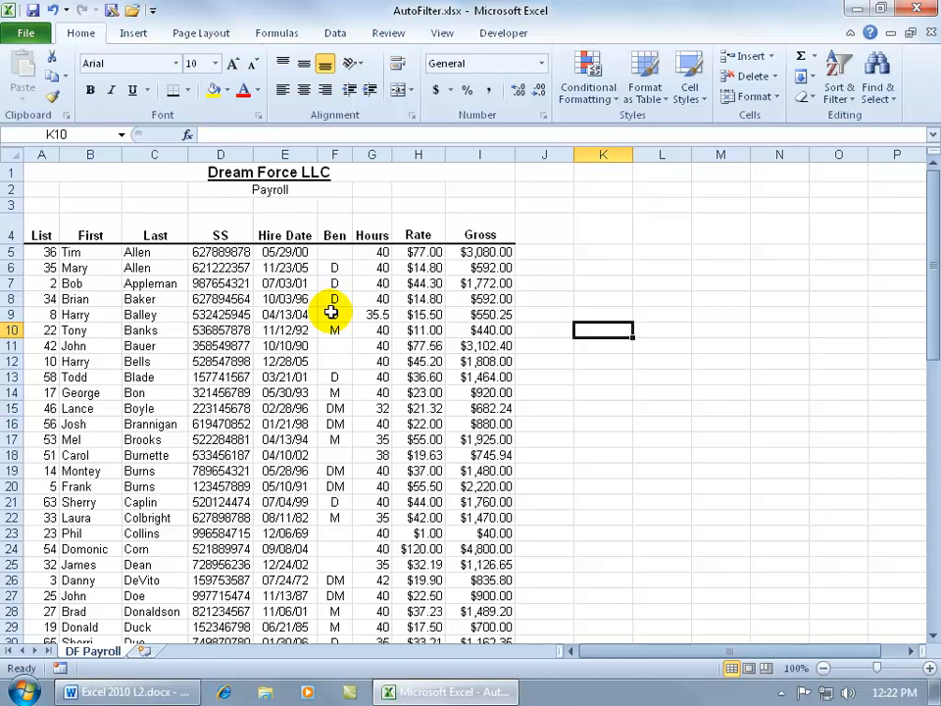
# Turn on filtering for the payroll list from a cell inside it, and turn it off again.
pyautogui.click(266, 313)
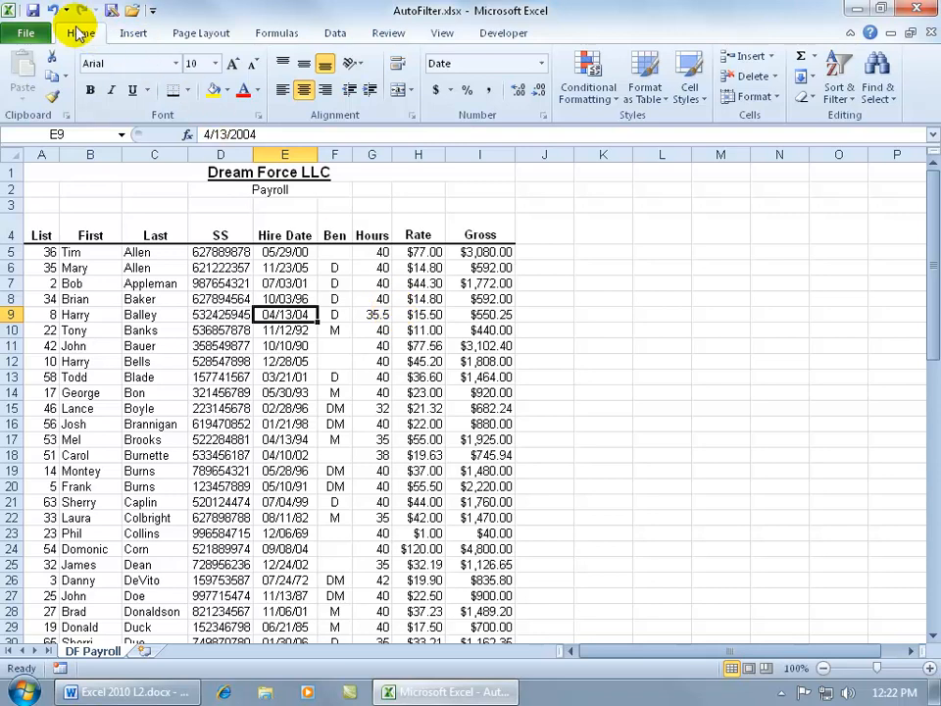
pyautogui.click(840, 92)
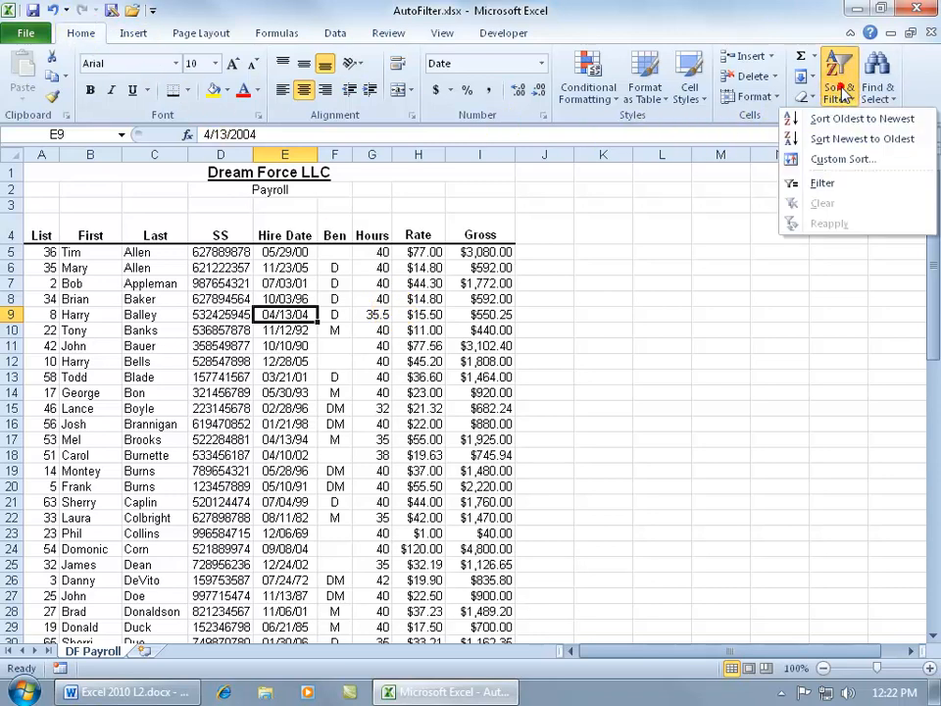
pyautogui.click(862, 184)
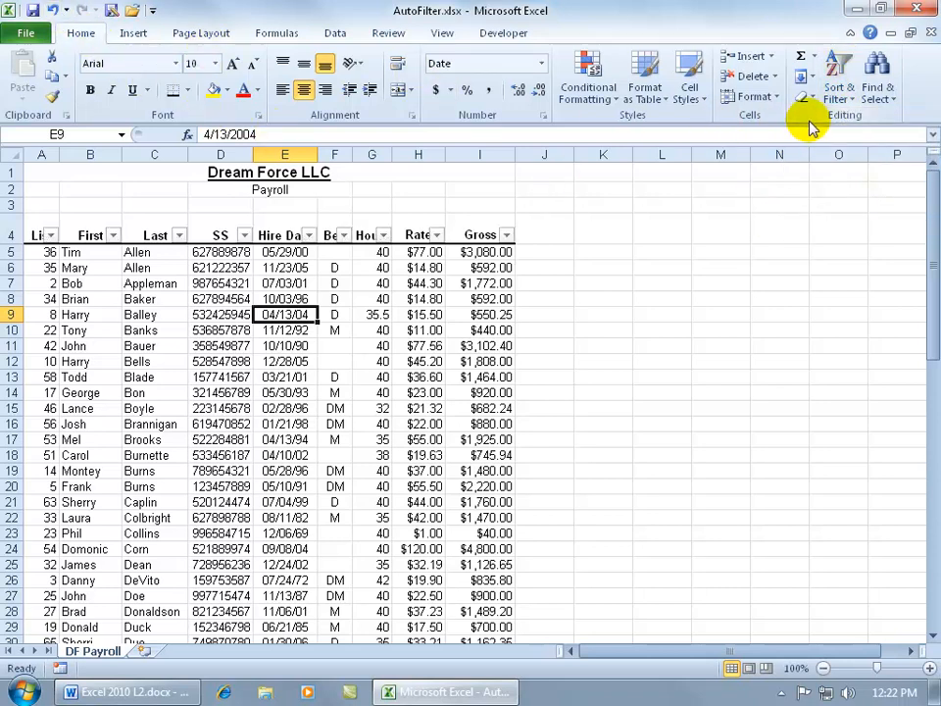
pyautogui.click(838, 90)
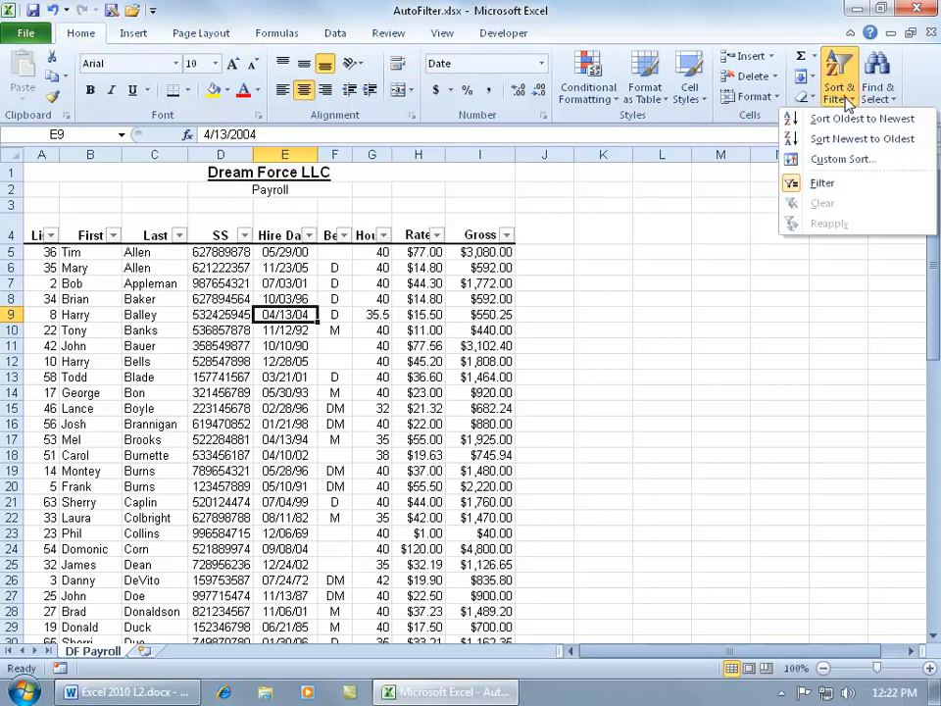
pyautogui.click(821, 185)
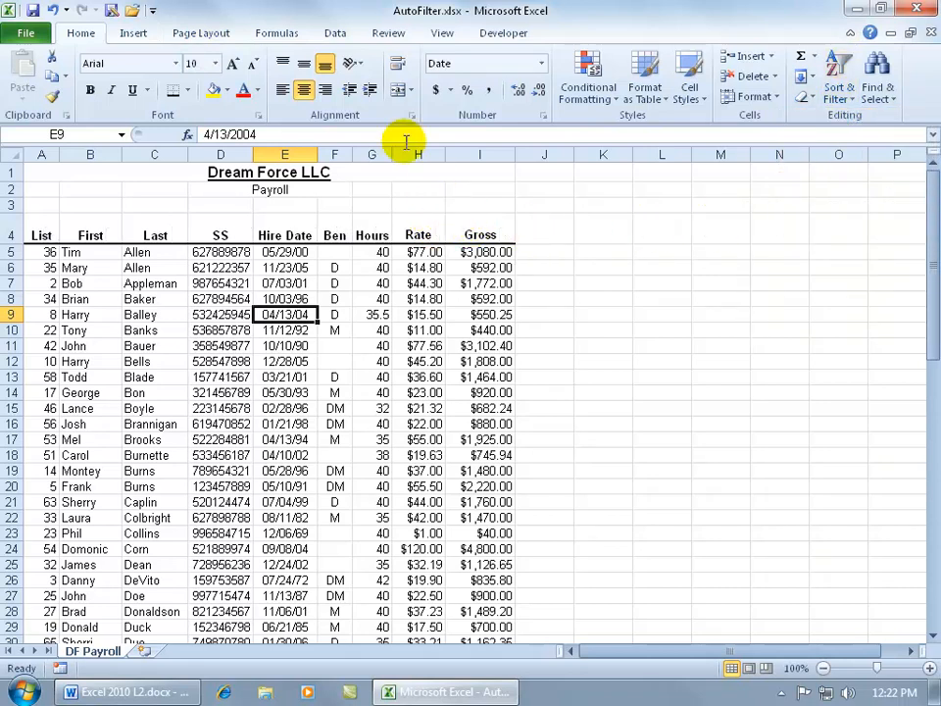
# Switch filtering back on for the payroll list so every column heading gets a filter arrow.
pyautogui.click(335, 32)
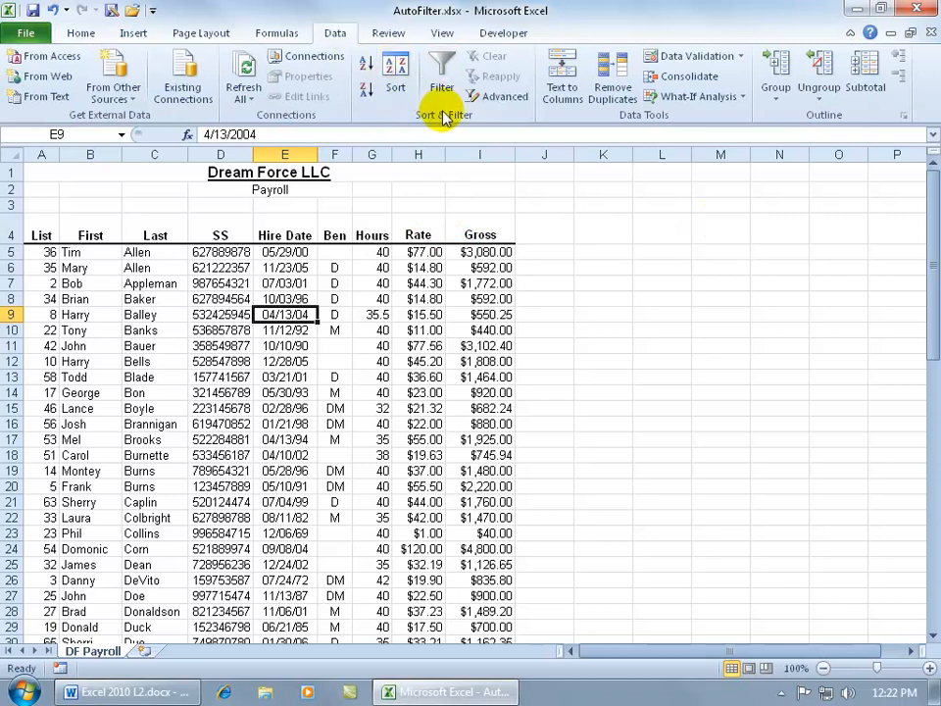
pyautogui.click(443, 81)
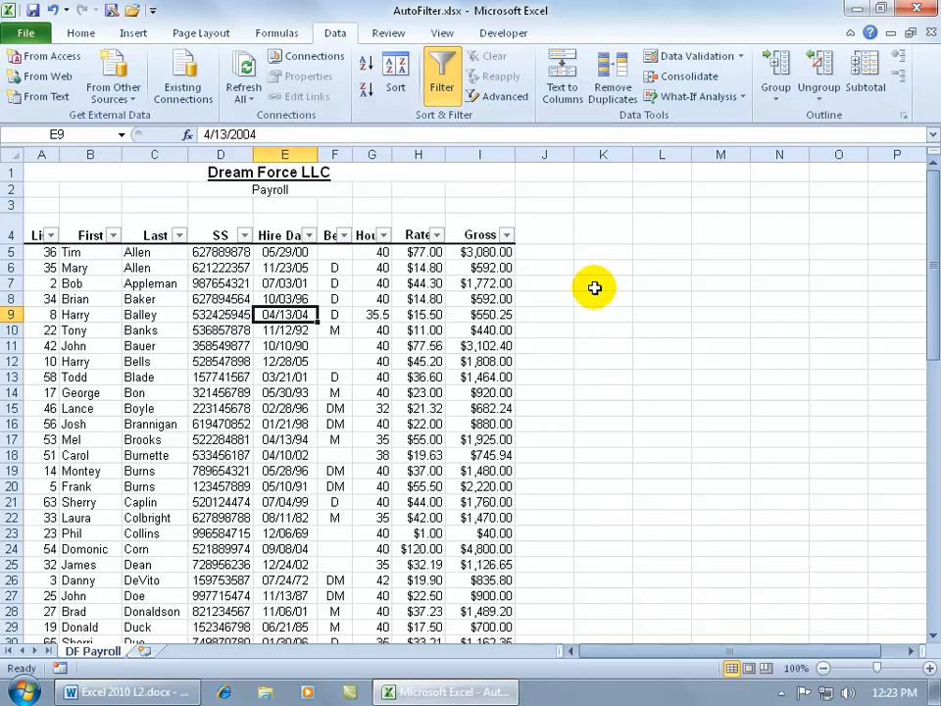
# Filter the Rate column to show only the $1.00 and $3.35 pay rates.
pyautogui.click(436, 235)
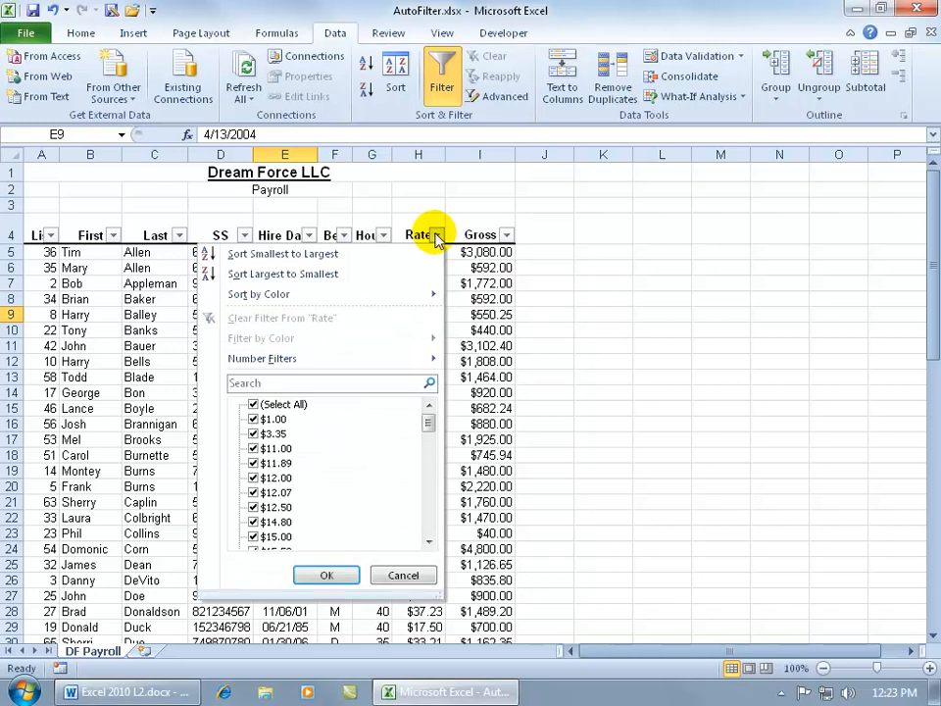
pyautogui.click(254, 404)
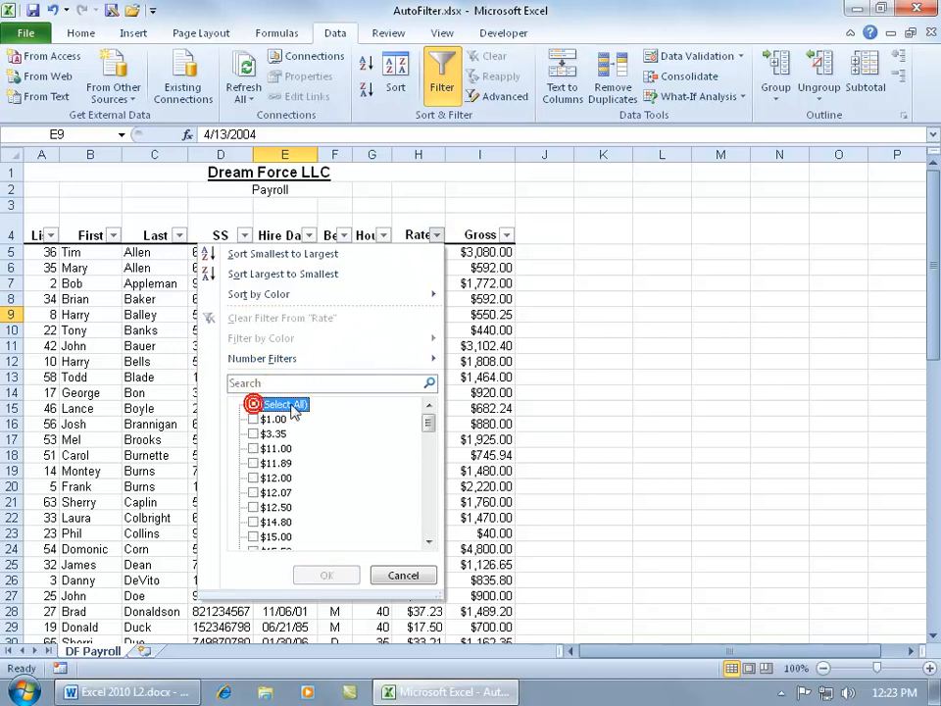
pyautogui.click(254, 418)
pyautogui.click(254, 434)
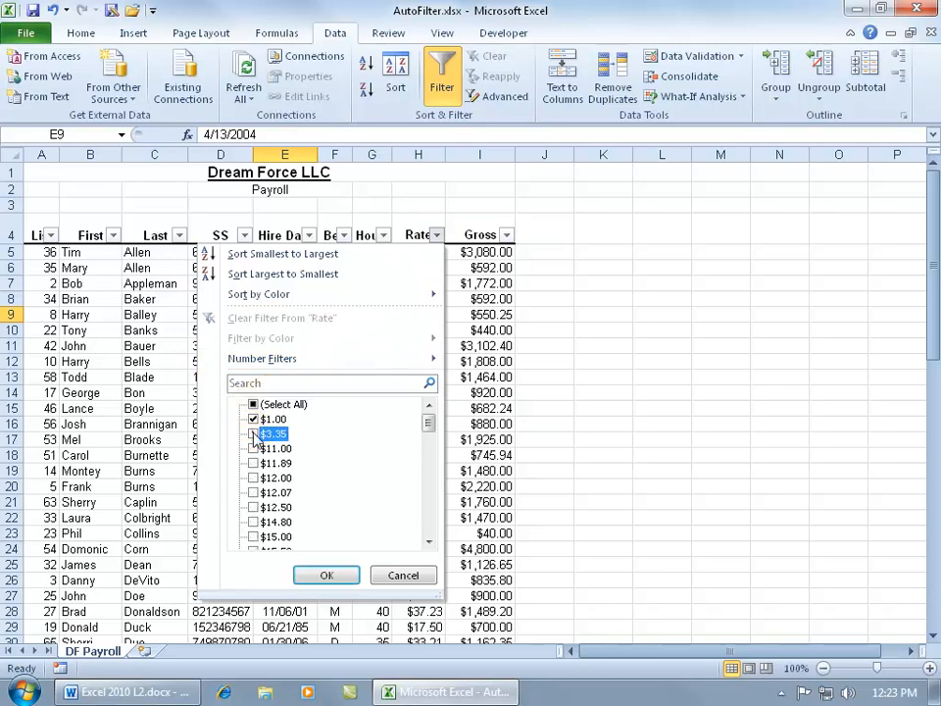
pyautogui.click(333, 575)
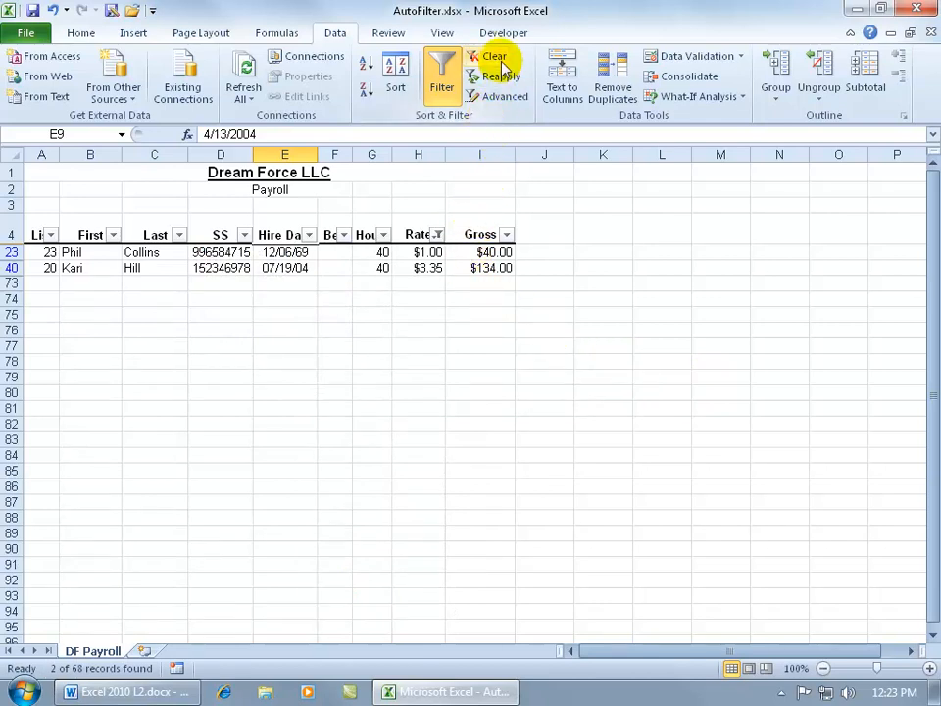
# Clear the filter from the Rate column to show all payroll records.
pyautogui.click(438, 238)
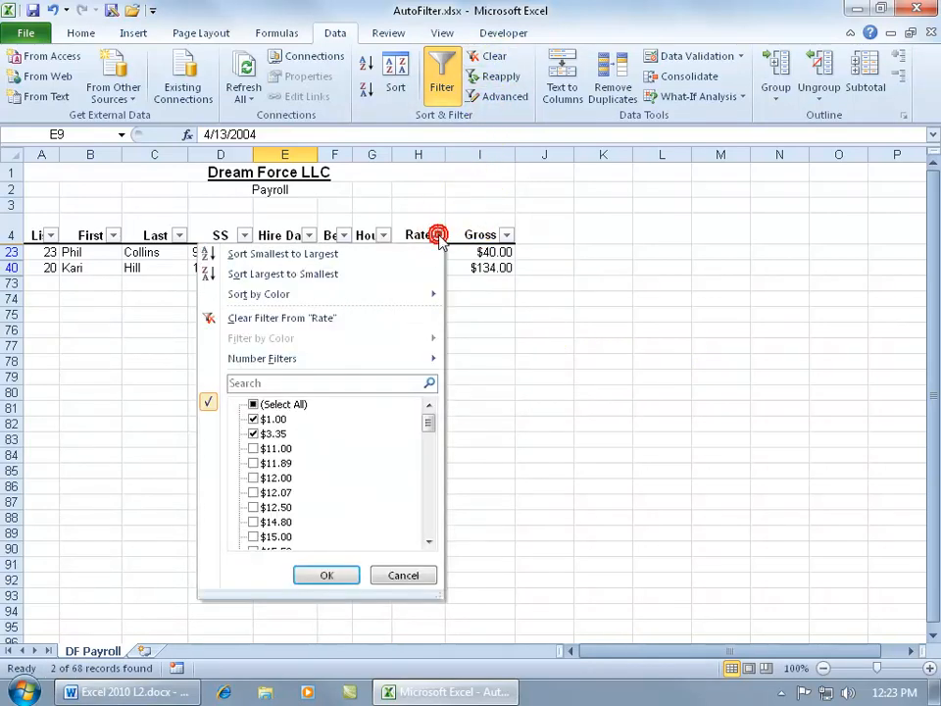
pyautogui.click(487, 309)
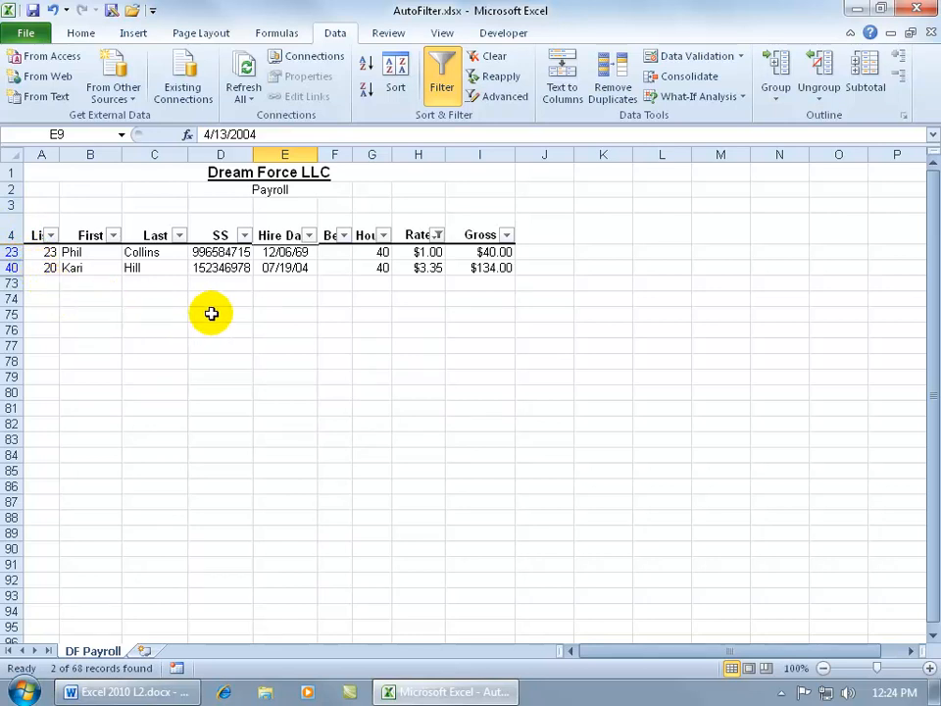
pyautogui.click(437, 236)
pyautogui.click(355, 319)
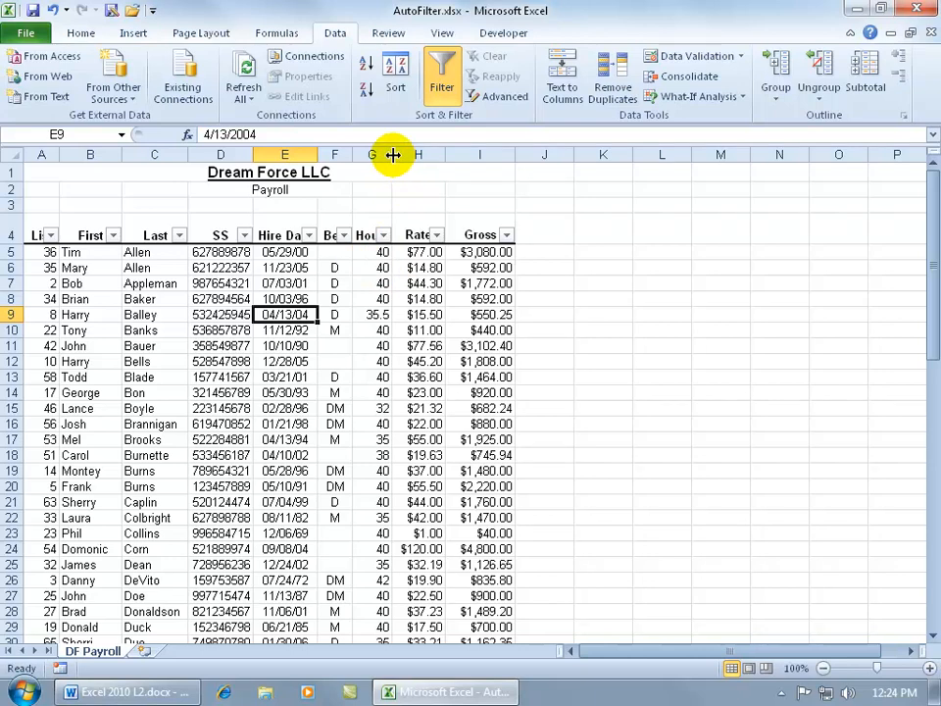
# Widen the Hours column so its heading fits beside the filter arrow.
pyautogui.moveTo(392, 155); pyautogui.dragTo(424, 157)
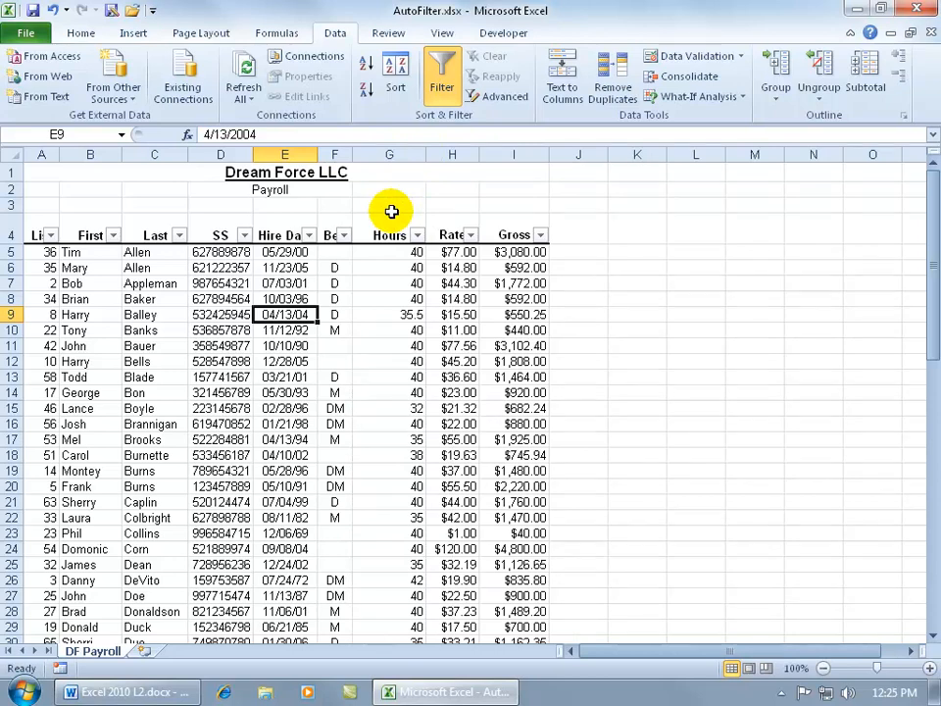
# Filter the Last column to show only last names that begin with "c".
pyautogui.click(180, 235)
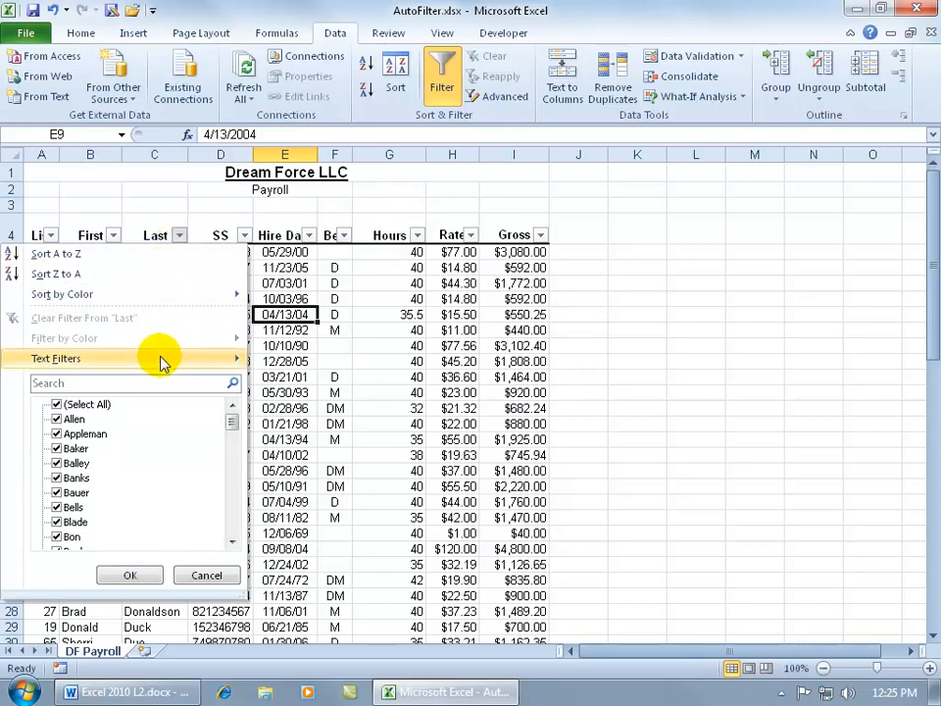
pyautogui.moveTo(161, 361)
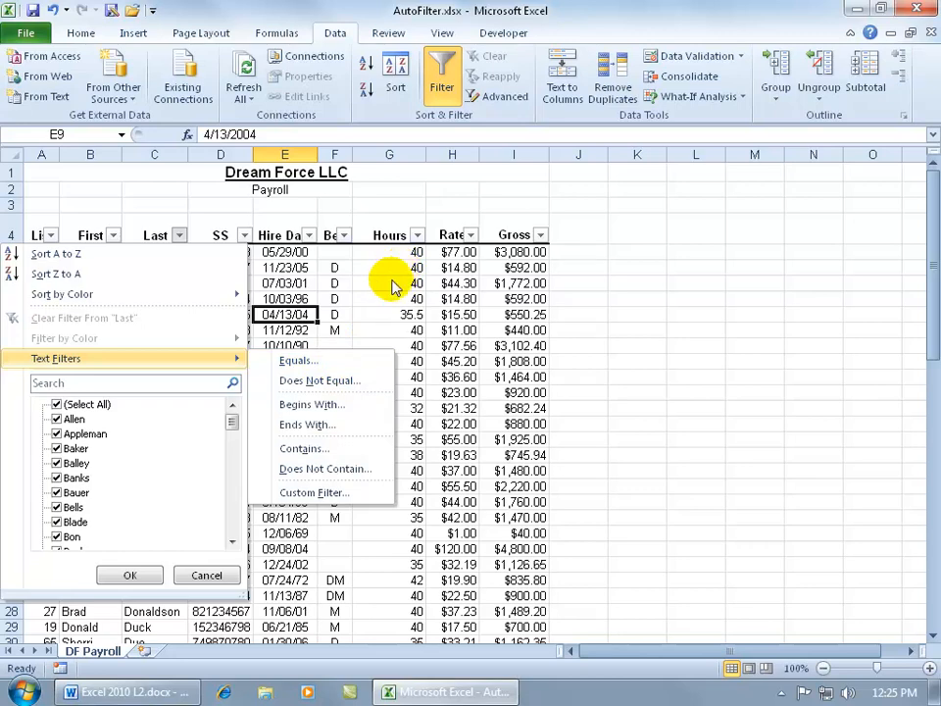
pyautogui.click(316, 404)
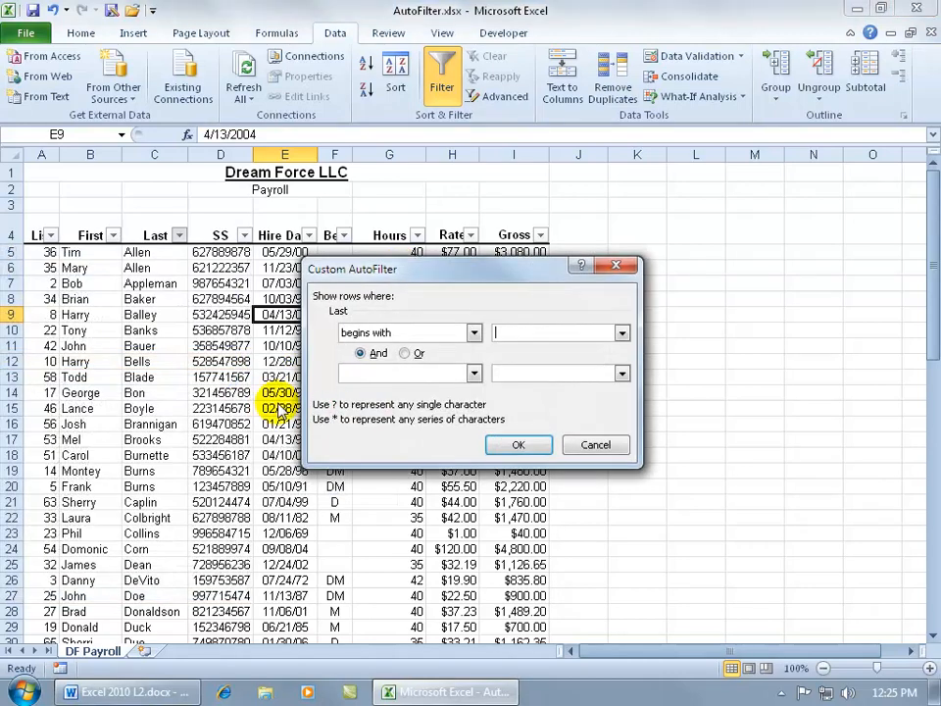
pyautogui.click(503, 333)
pyautogui.write('c')
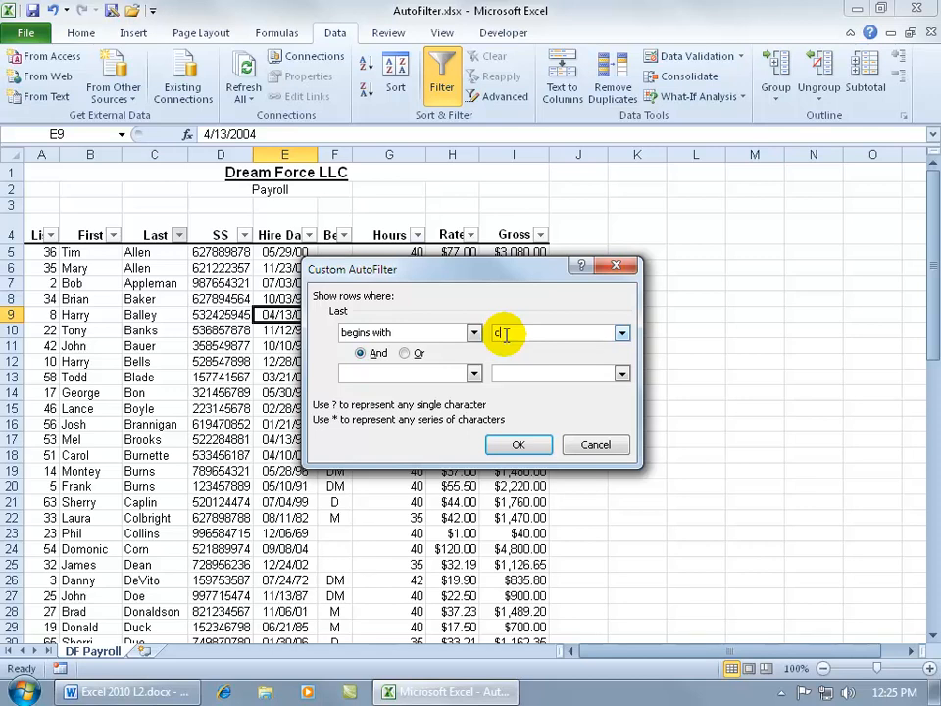
pyautogui.click(513, 443)
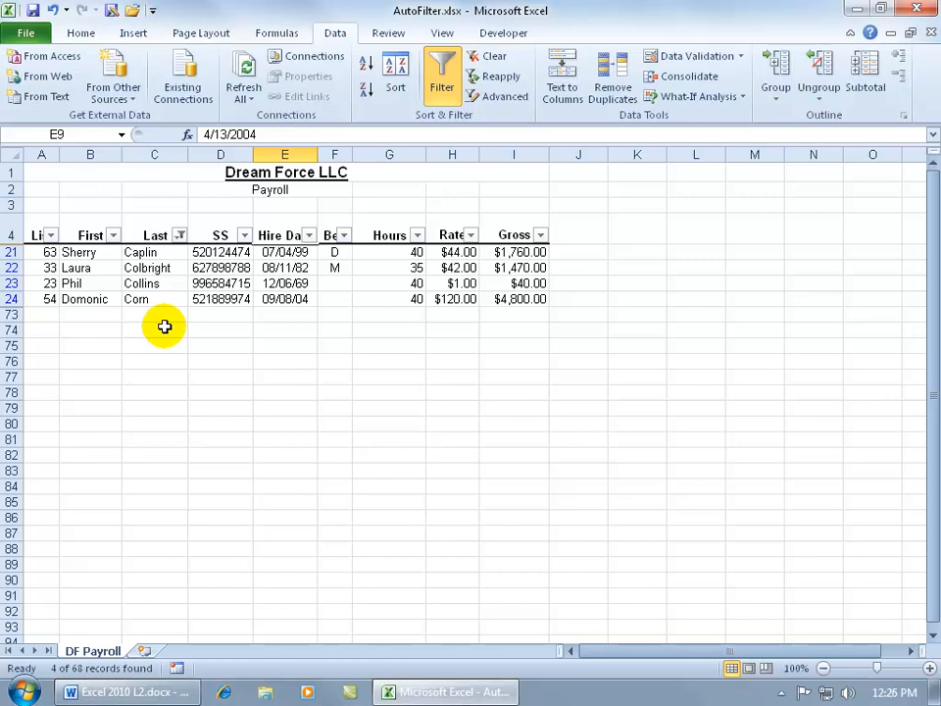
# Add a second condition to the Last column's custom filter, joined by And: contains "n".
pyautogui.click(180, 236)
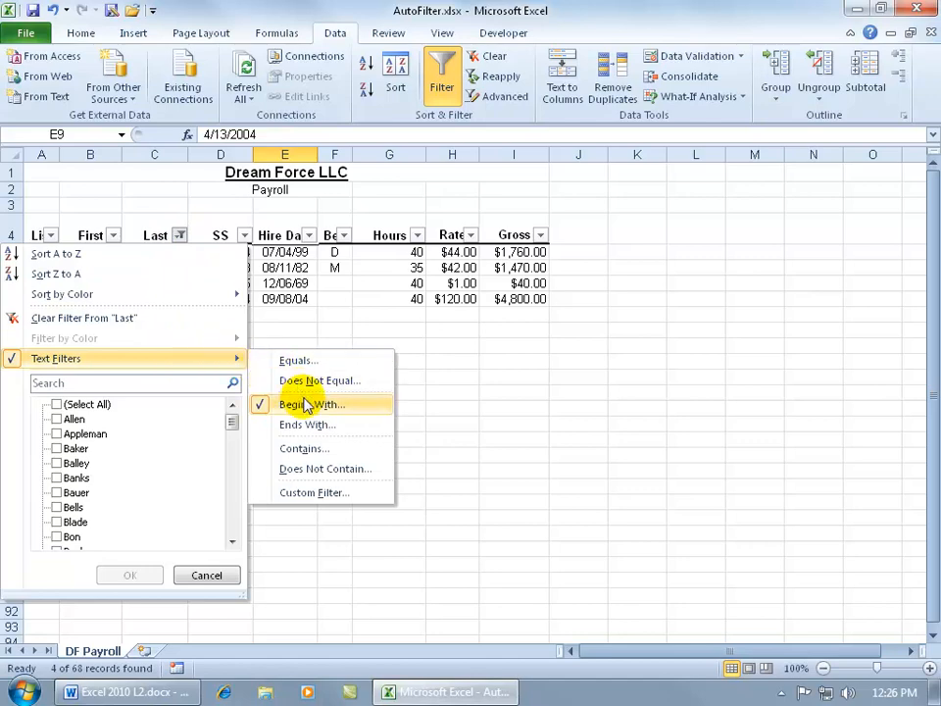
pyautogui.click(323, 494)
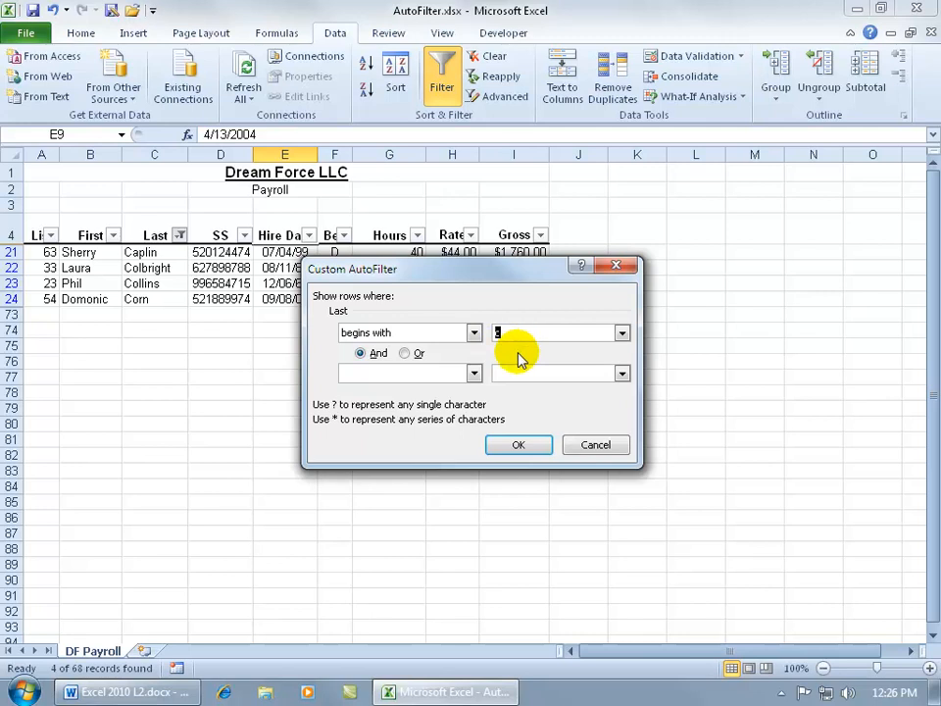
pyautogui.click(474, 373)
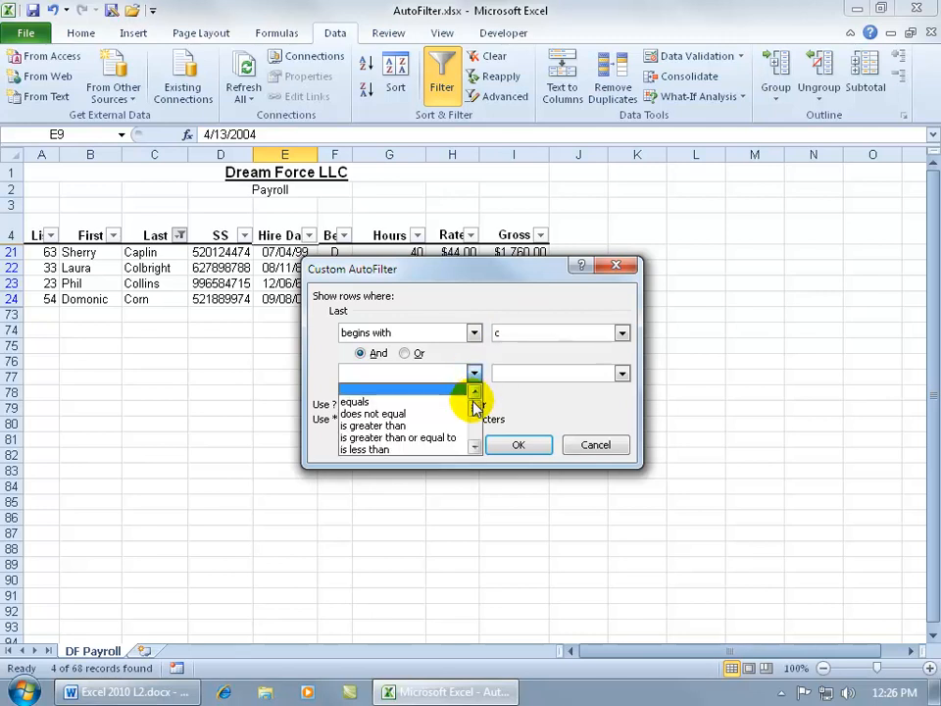
pyautogui.scroll(-2, 474, 412)
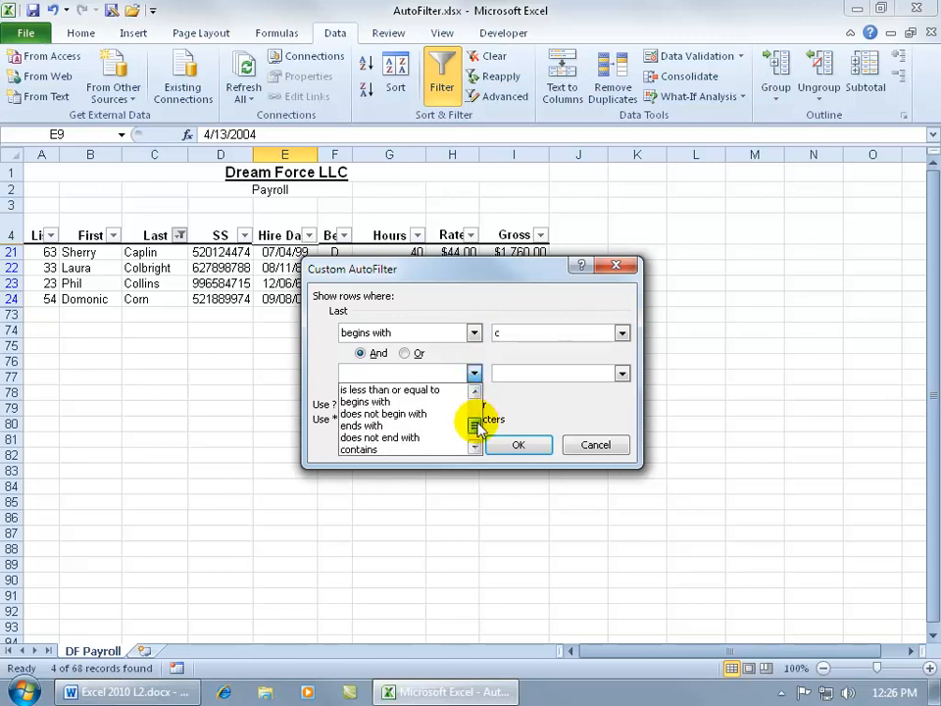
pyautogui.click(444, 446)
pyautogui.click(510, 373)
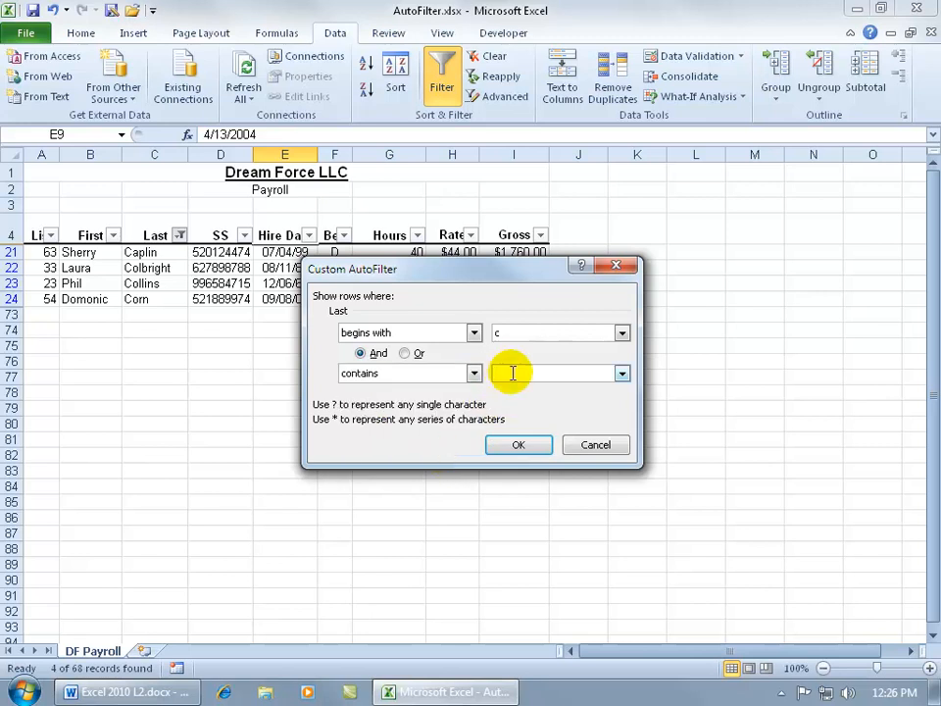
pyautogui.write('n')
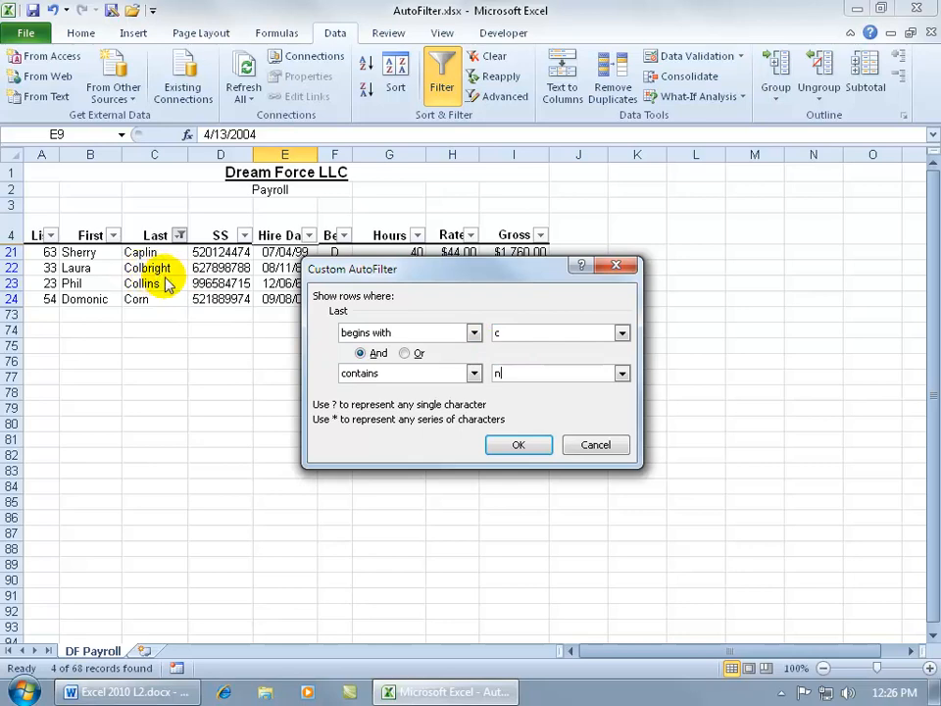
pyautogui.click(505, 449)
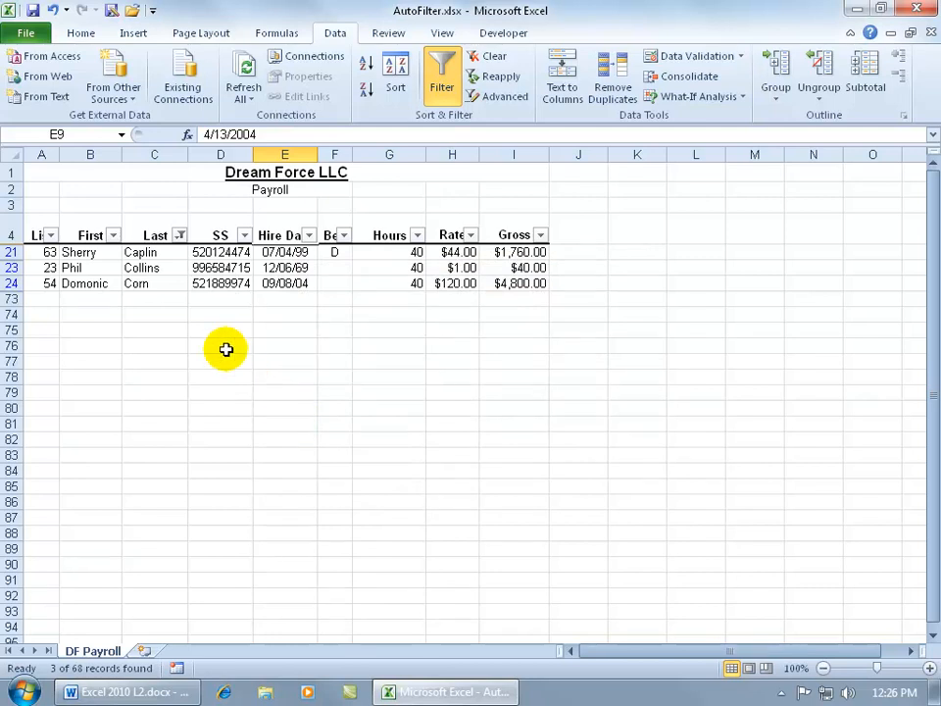
# Change the Last column's custom filter to join its two conditions with Or.
pyautogui.click(179, 235)
pyautogui.moveTo(221, 362)
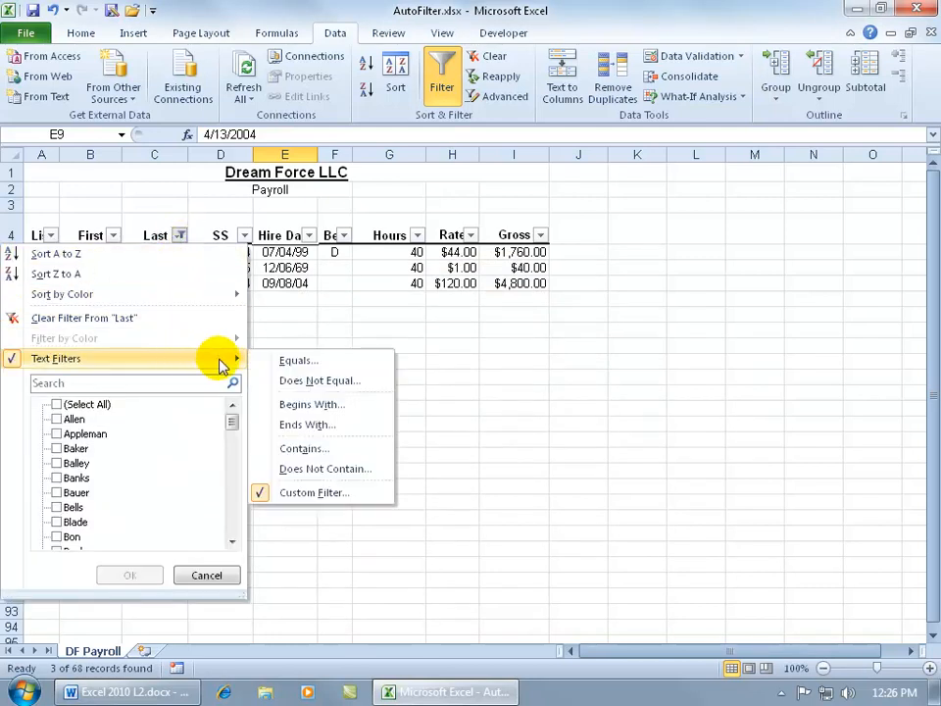
pyautogui.click(353, 495)
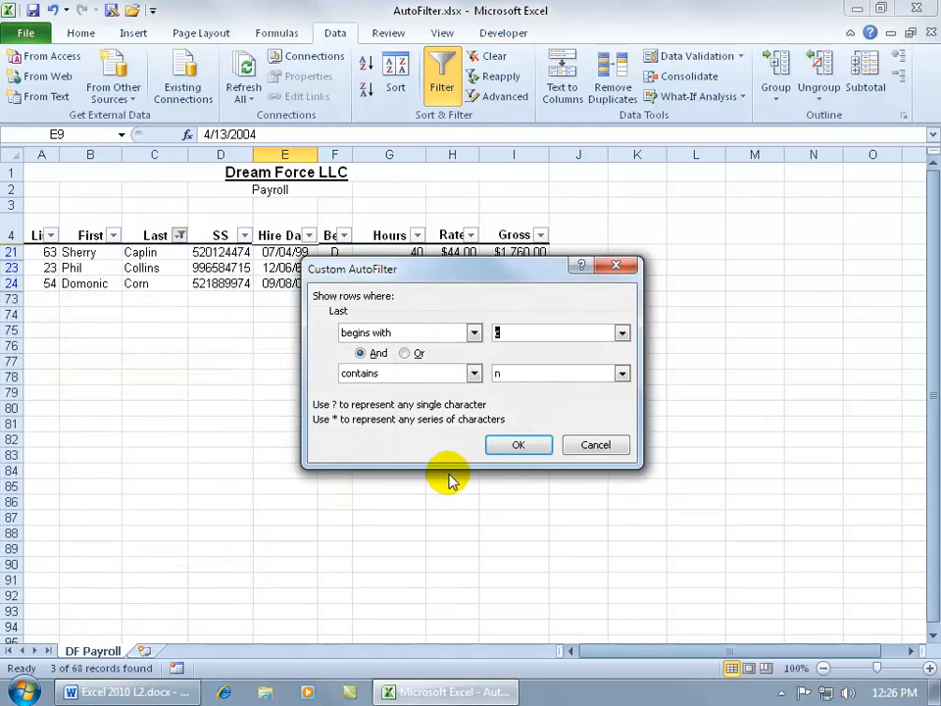
pyautogui.click(405, 354)
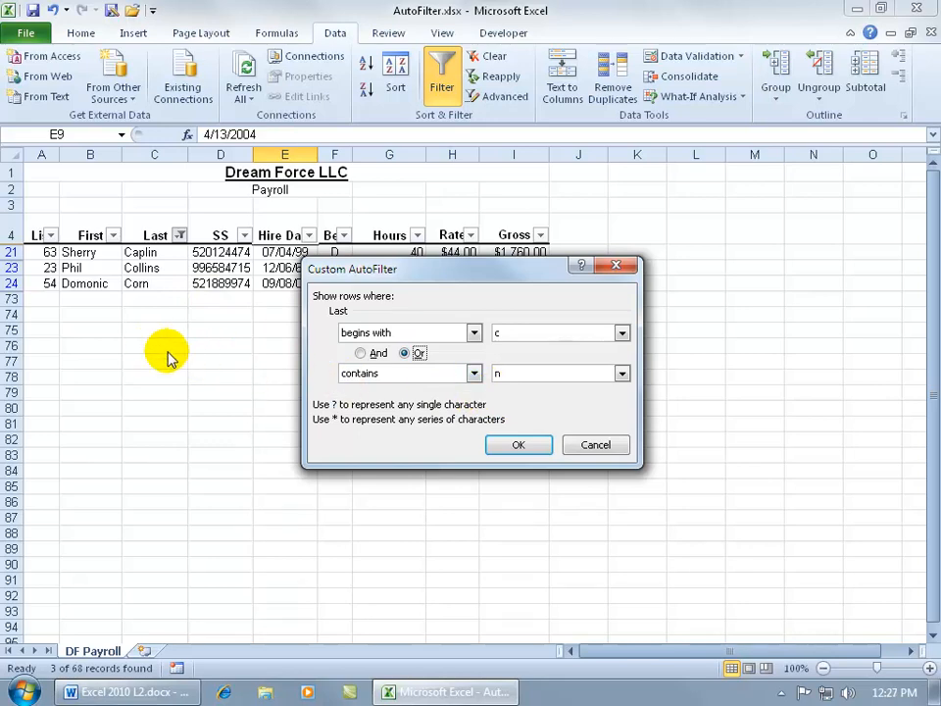
pyautogui.click(514, 444)
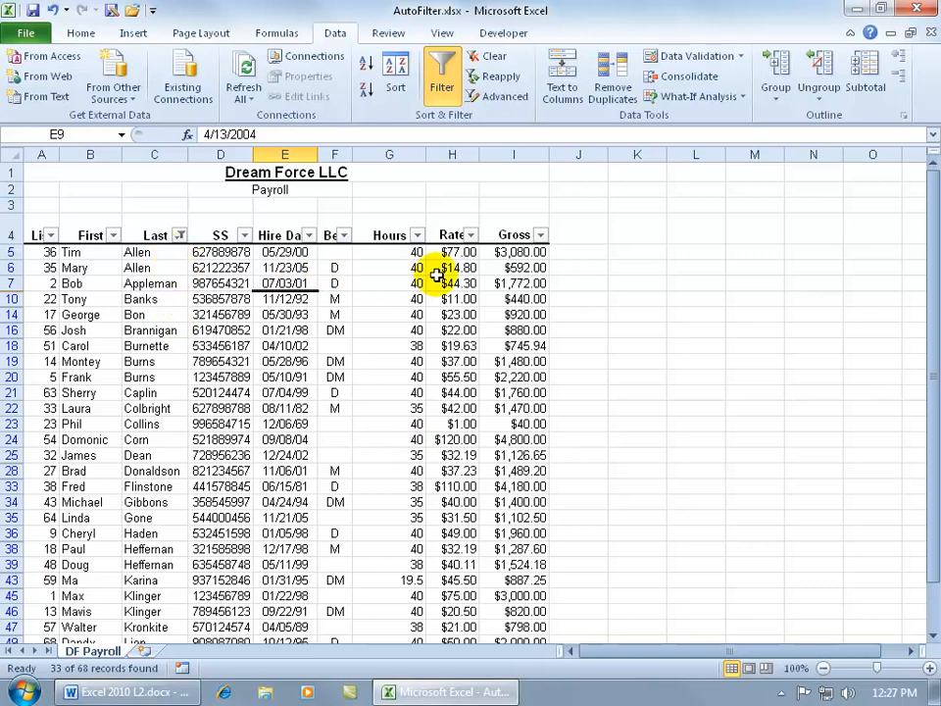
# Filter the Gross column to show only amounts greater than 3000.
pyautogui.click(540, 235)
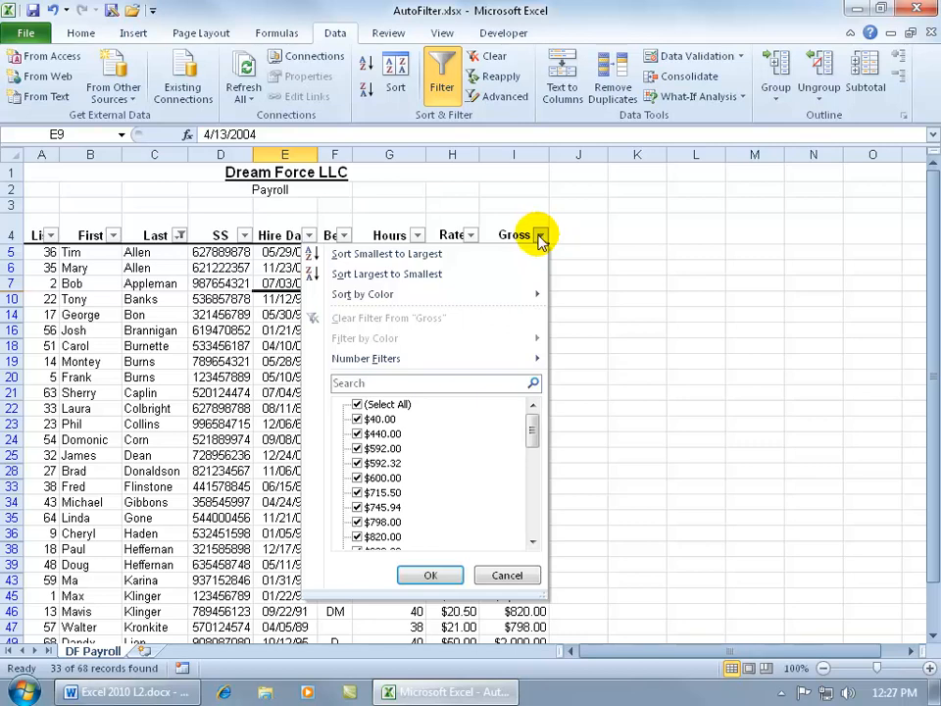
pyautogui.moveTo(509, 362)
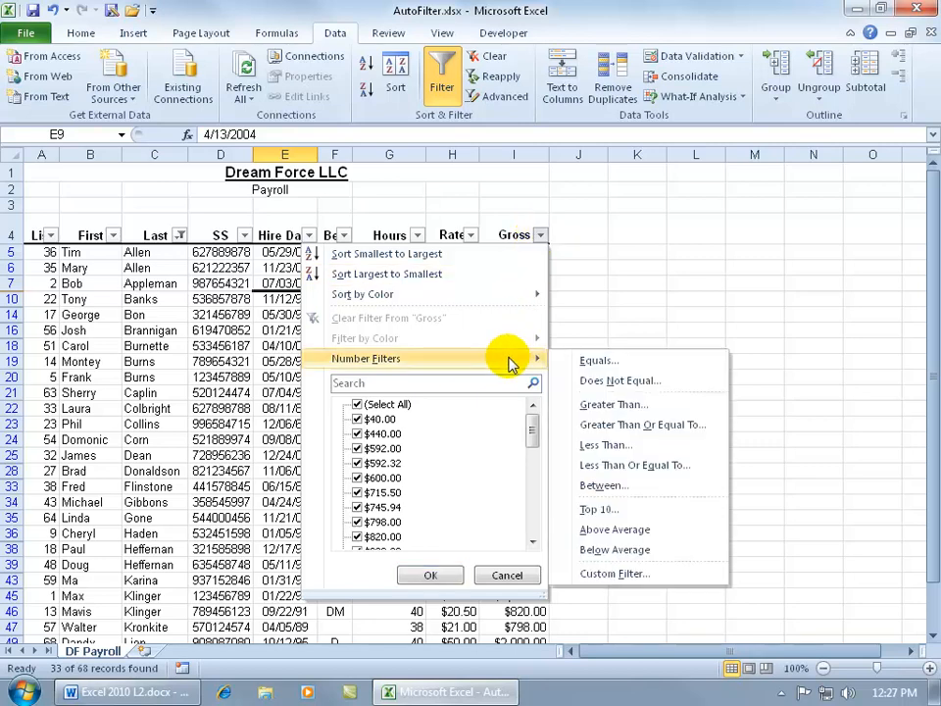
pyautogui.click(572, 405)
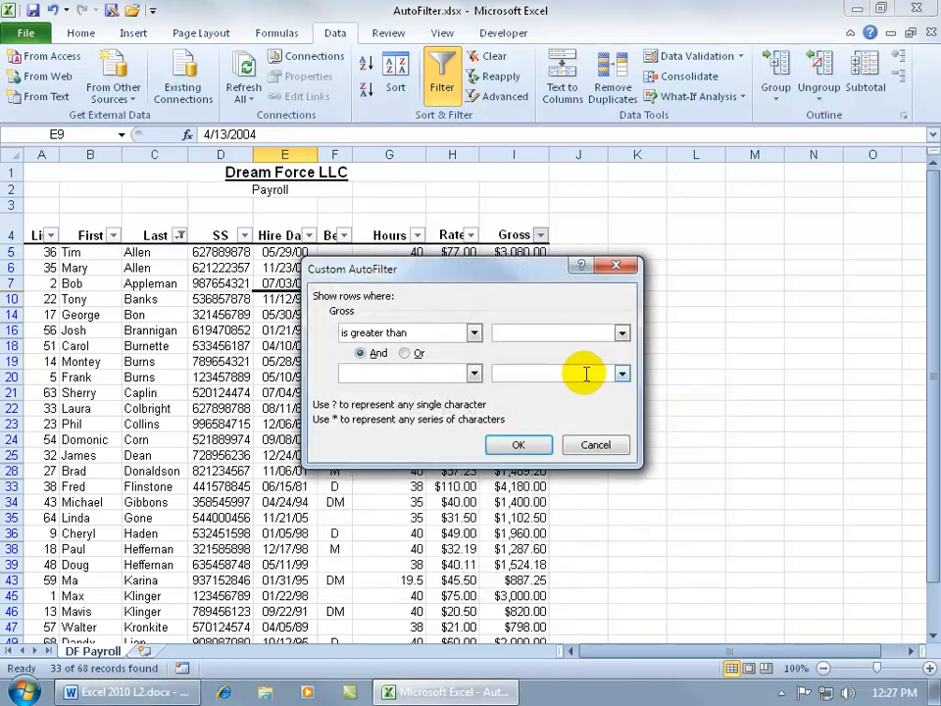
pyautogui.write('3000')
pyautogui.click(513, 443)
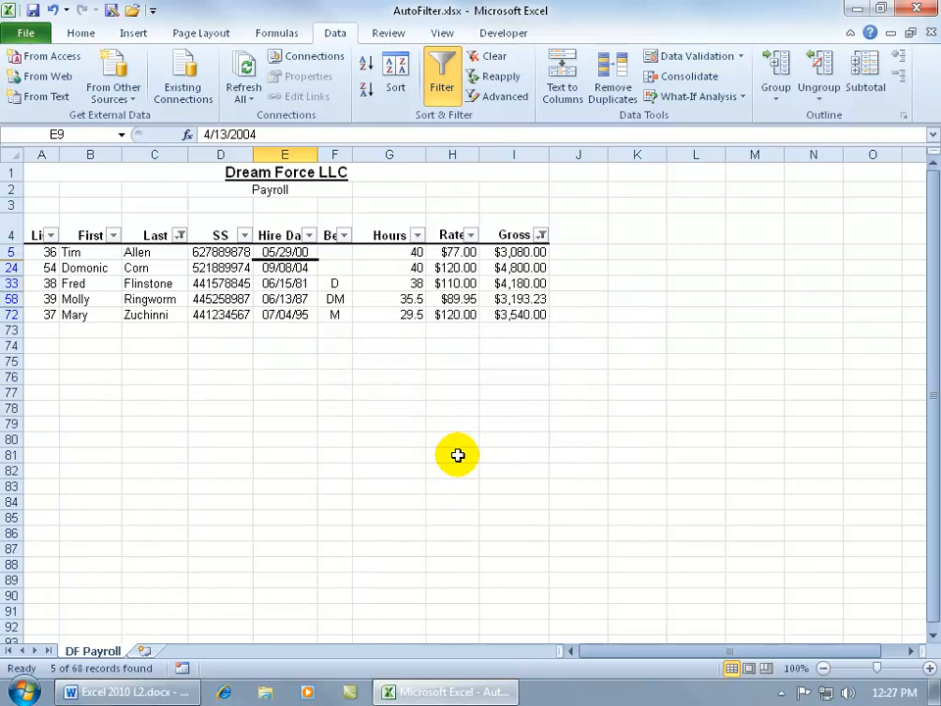
# Check the sum of the visible Gross amounts, and total the column in cell I73 with =SUM(I5:I72).
pyautogui.moveTo(521, 252); pyautogui.dragTo(520, 321)
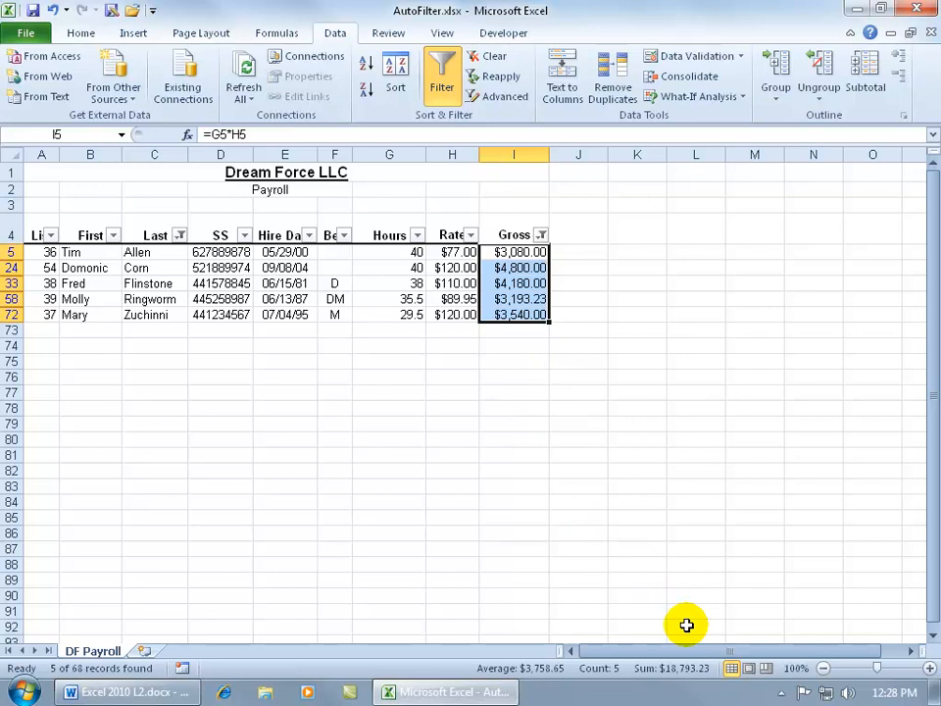
pyautogui.click(508, 331)
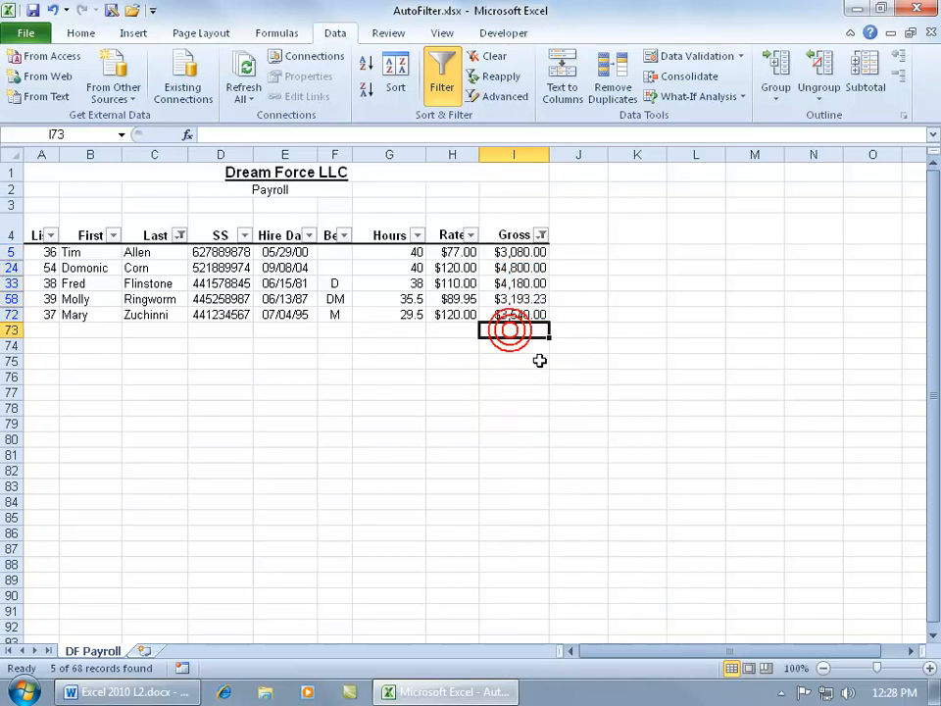
pyautogui.write('=')
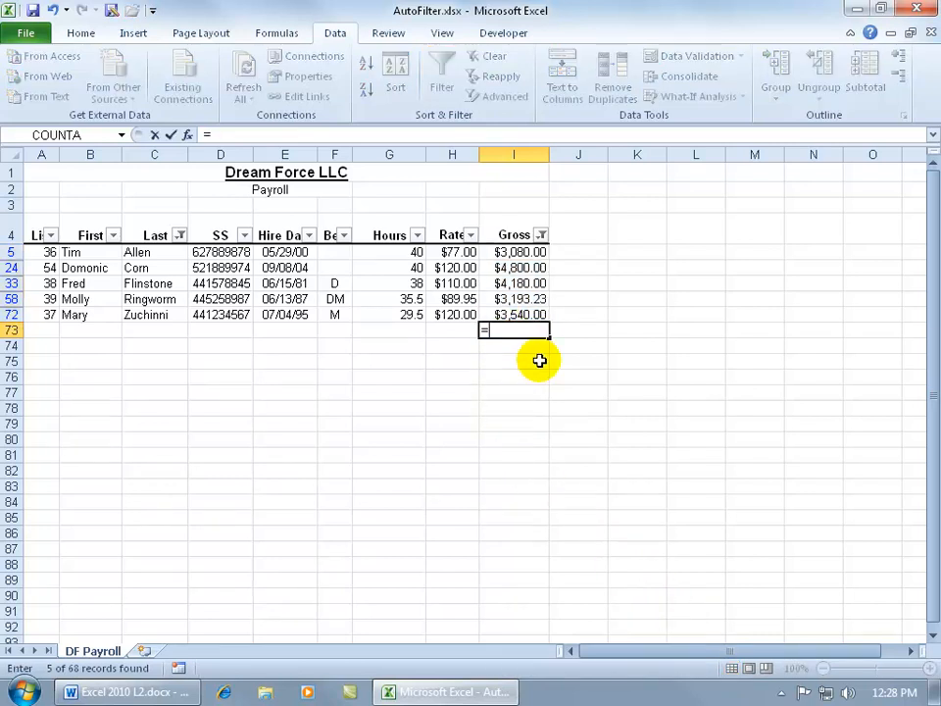
pyautogui.write('sum')
pyautogui.press('Tab')
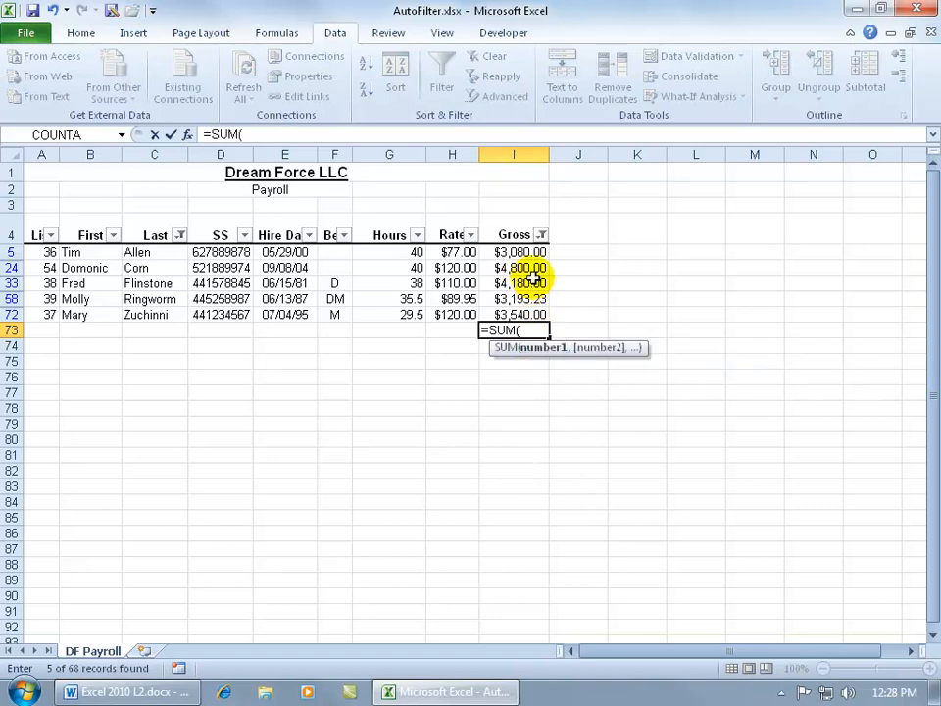
pyautogui.moveTo(529, 252); pyautogui.dragTo(530, 313)
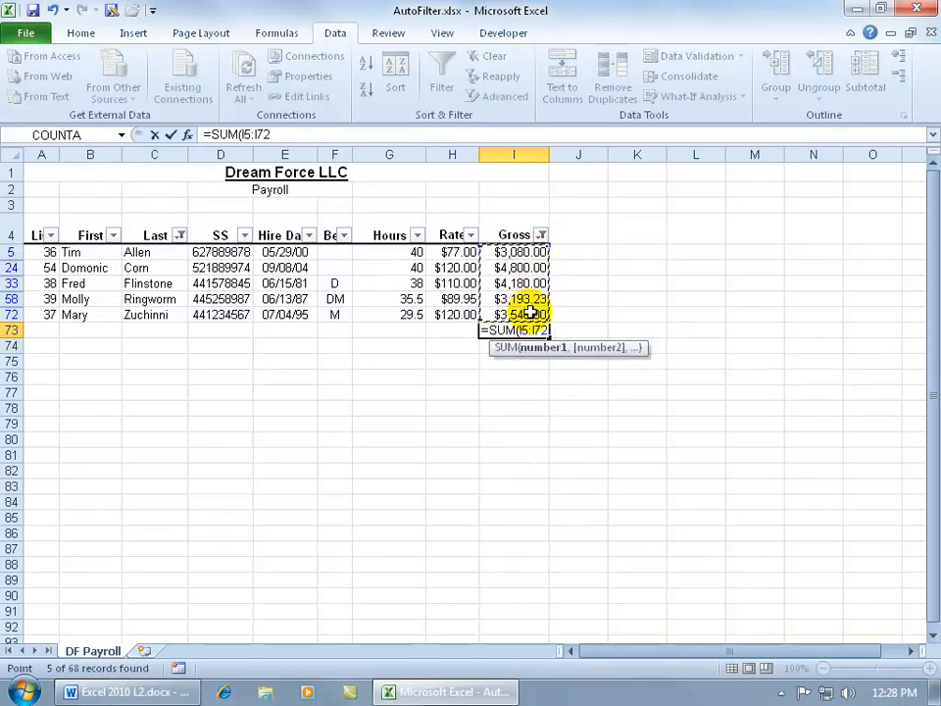
pyautogui.press('Return')
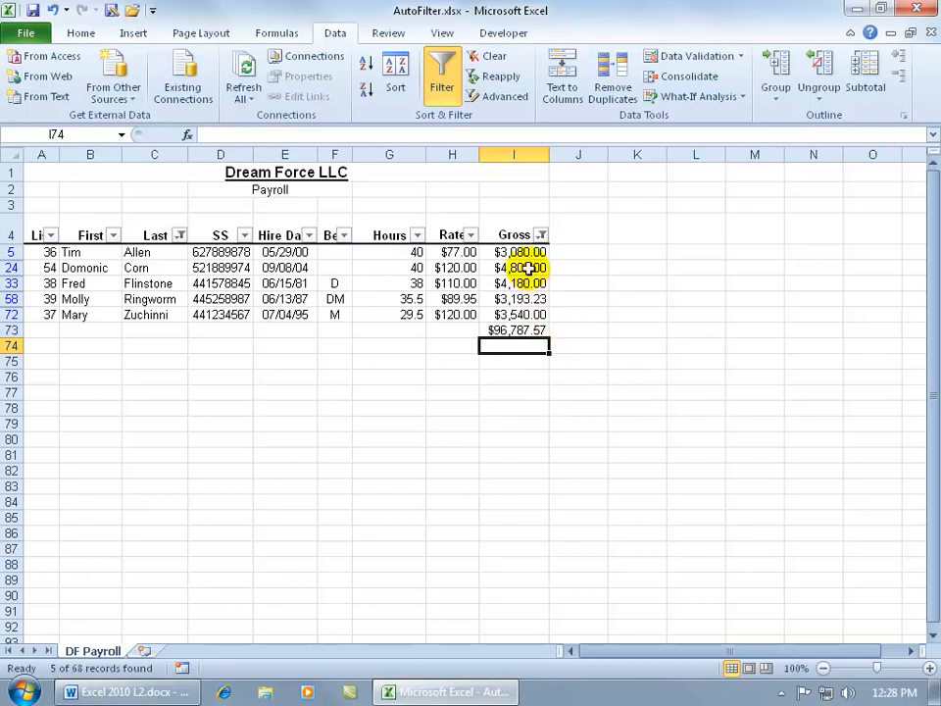
# Compare the visible Gross amounts with the SUM total, and delete the SUM formula from I73.
pyautogui.moveTo(520, 251); pyautogui.dragTo(522, 315)
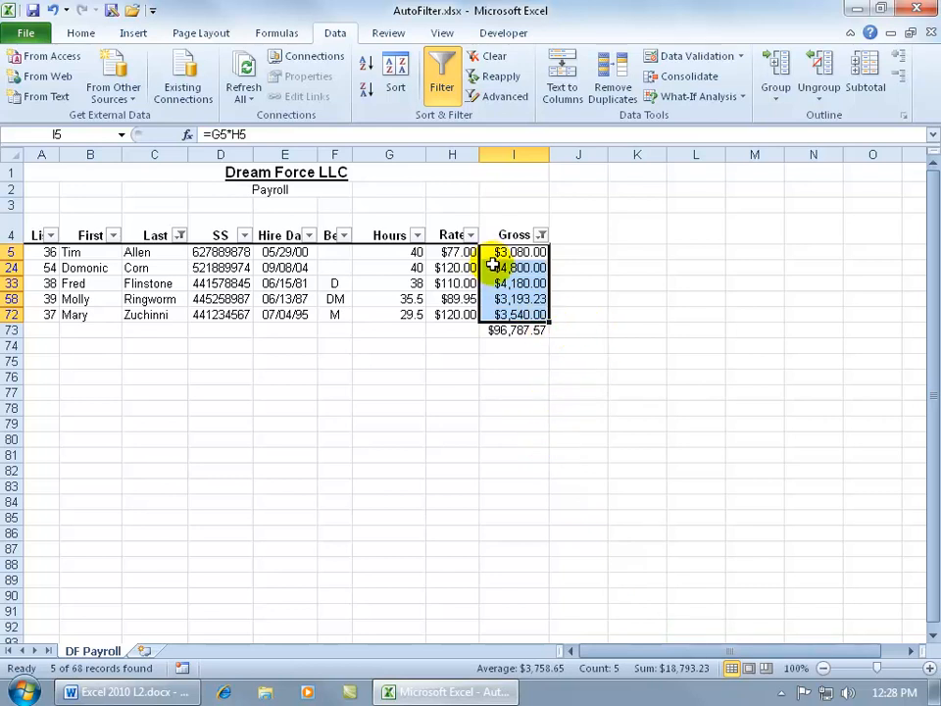
pyautogui.click(517, 330)
pyautogui.press('Delete')
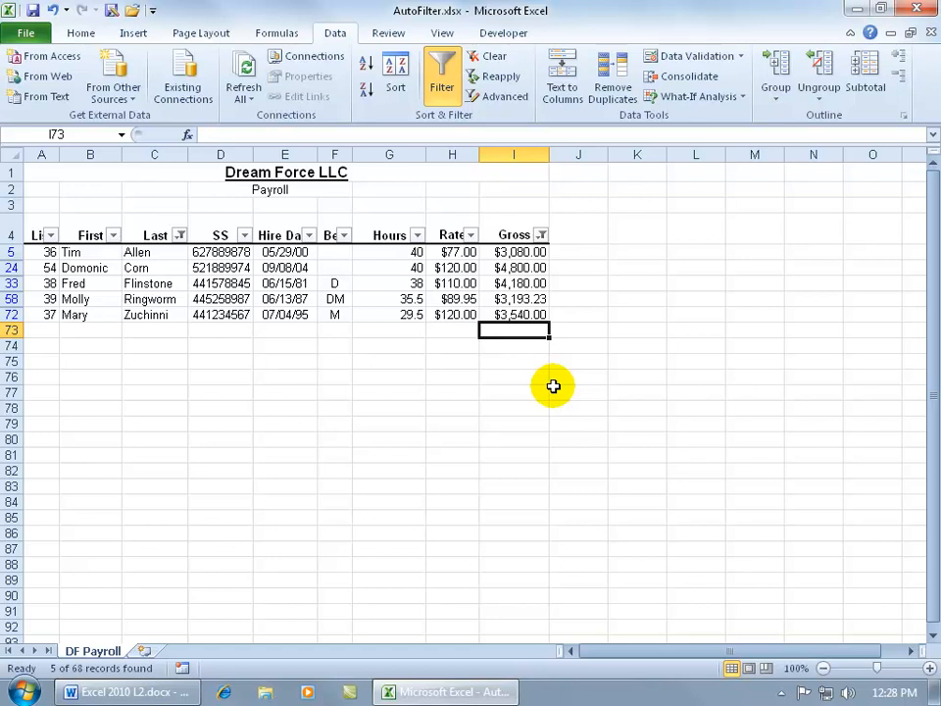
# Total only the filtered Gross amounts in cell I73 with =SUBTOTAL(9,I5:I72), using function number 9 for SUM.
pyautogui.write('=sub')
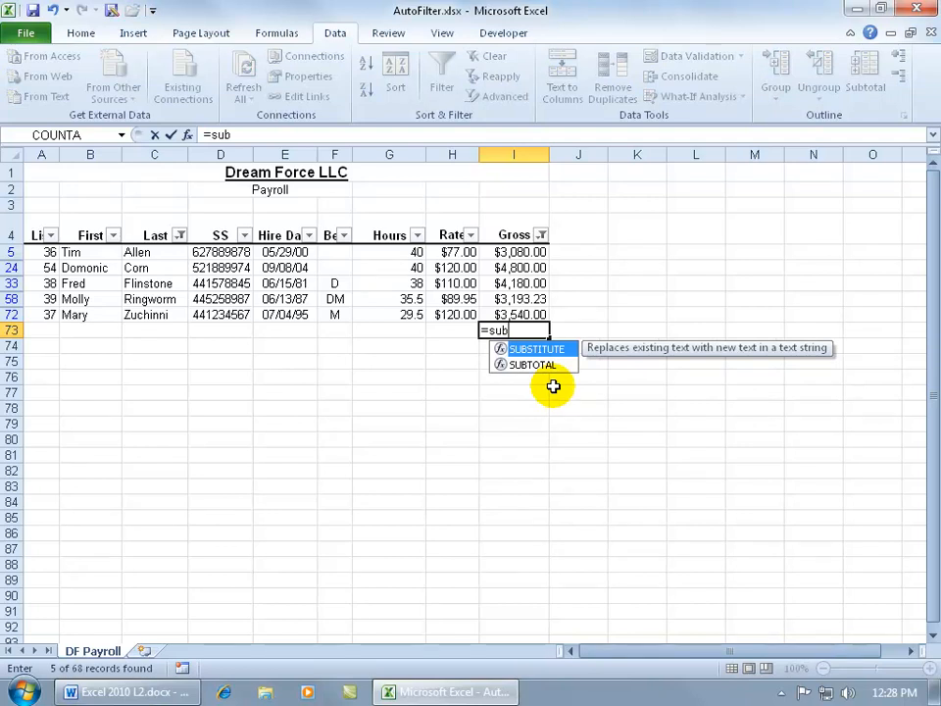
pyautogui.press('Down')
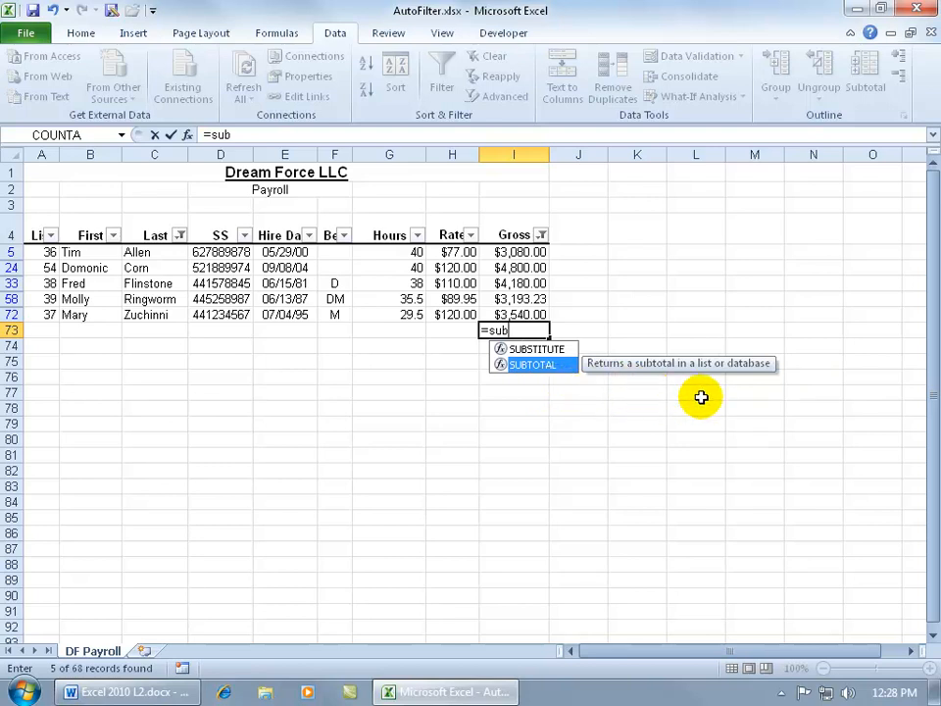
pyautogui.press('Tab')
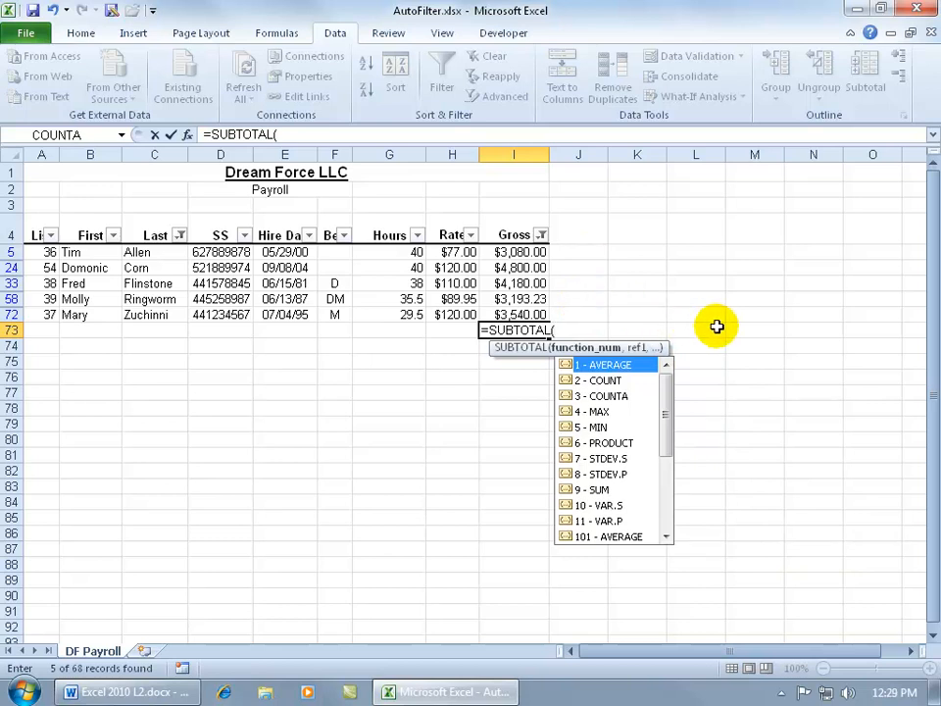
pyautogui.press('Down')
pyautogui.press('Down')
pyautogui.press('Down')
pyautogui.press('Down')
pyautogui.press('Down')
pyautogui.press('Down')
pyautogui.press('Down')
pyautogui.press('Down')
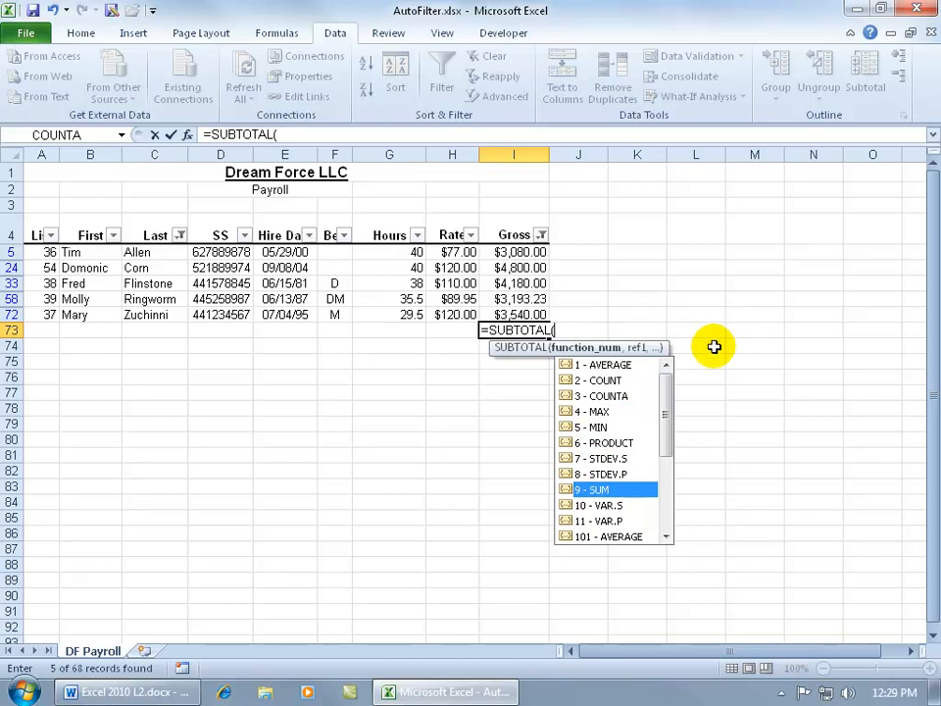
pyautogui.press('Tab')
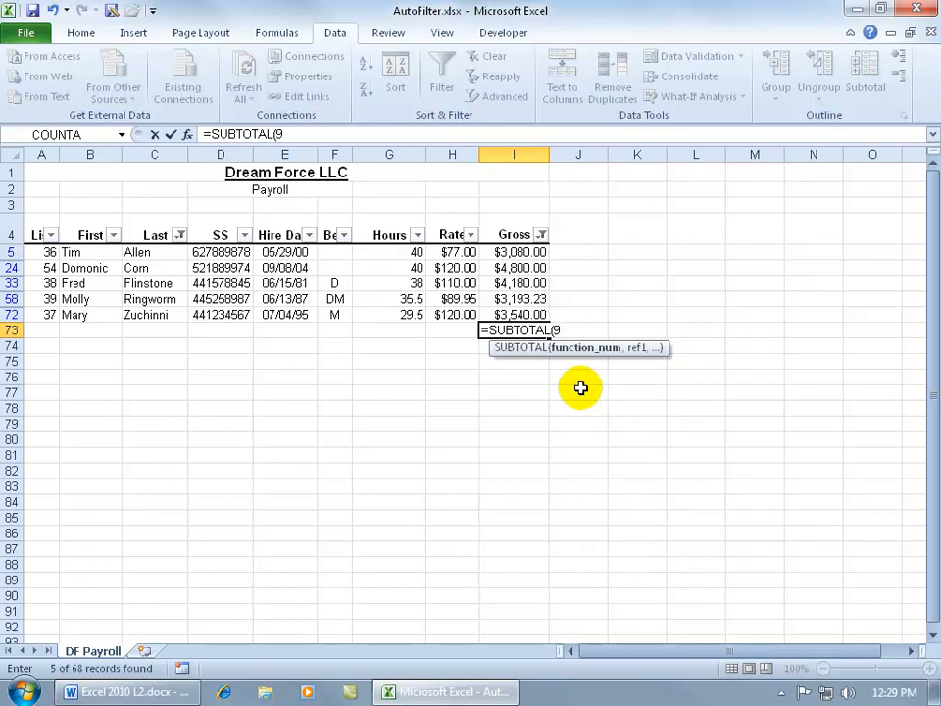
pyautogui.write(',')
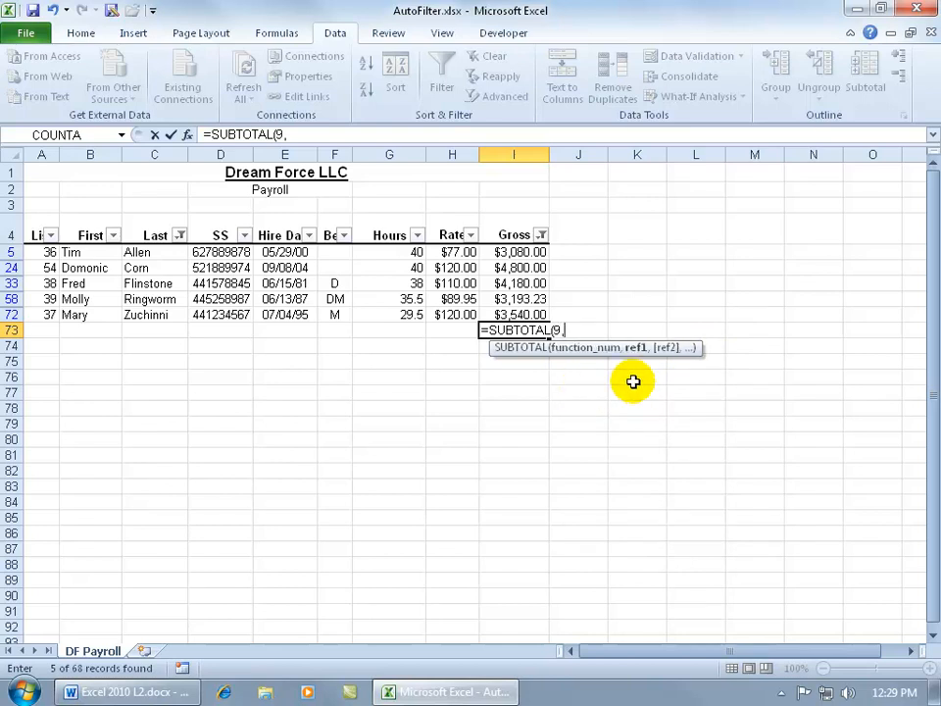
pyautogui.click(532, 252)
pyautogui.moveTo(532, 252); pyautogui.dragTo(529, 315)
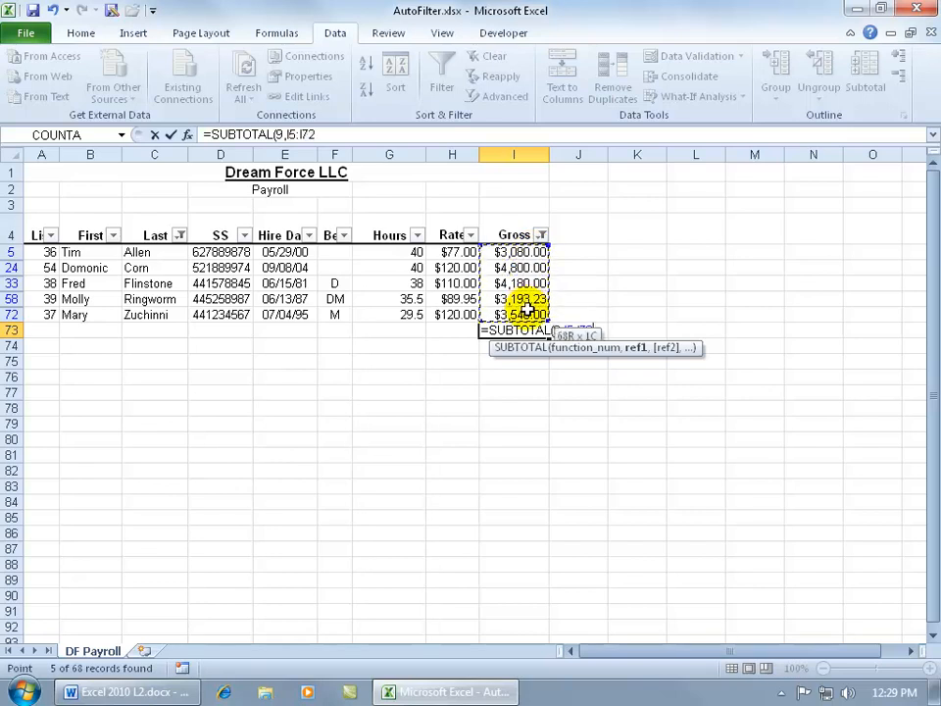
pyautogui.press('Return')
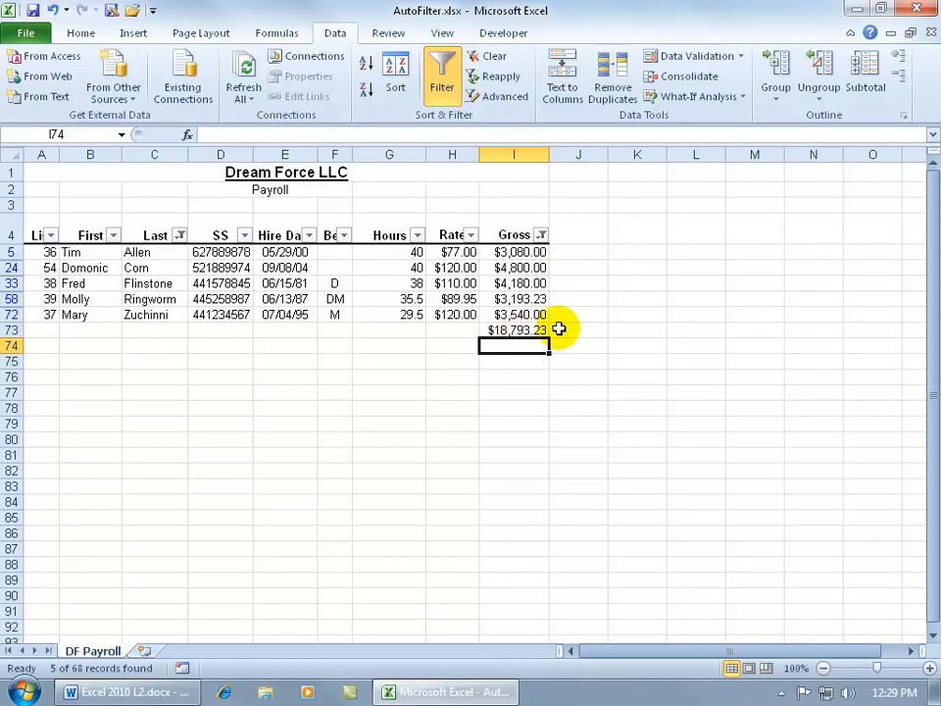
# Check the SUBTOTAL result against the visible Gross amounts, and delete the SUBTOTAL formula from I73.
pyautogui.moveTo(520, 252); pyautogui.dragTo(530, 313)
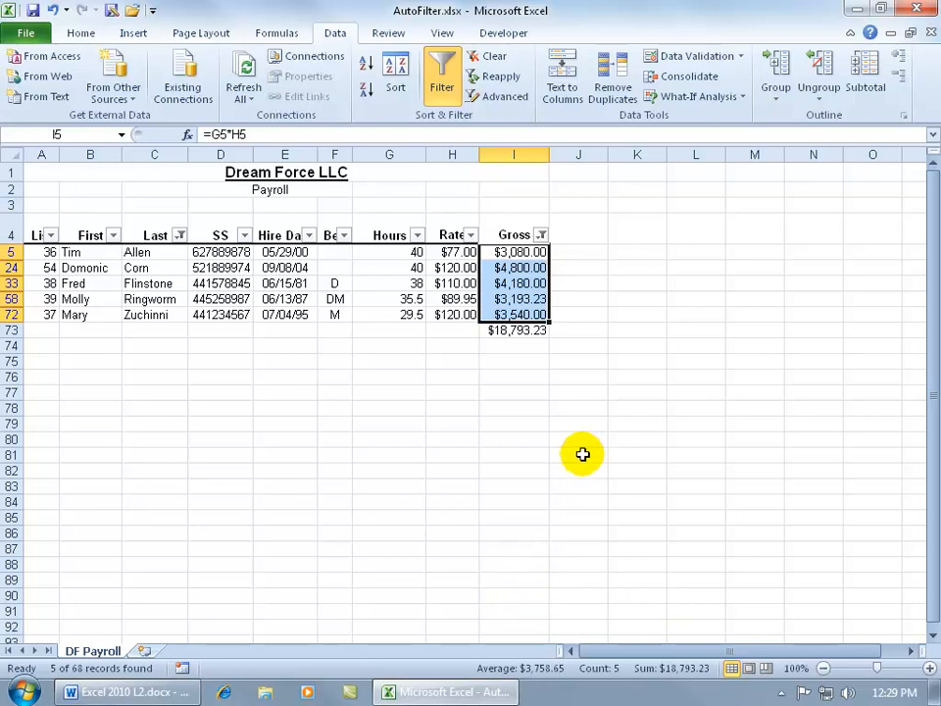
pyautogui.click(540, 358)
pyautogui.click(522, 331)
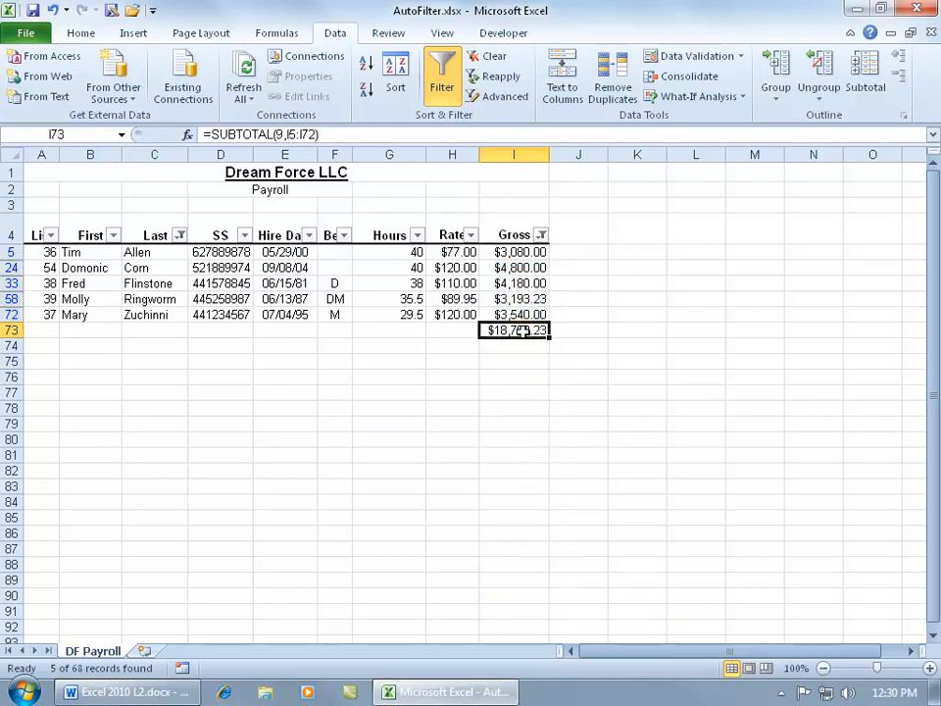
pyautogui.press('Delete')
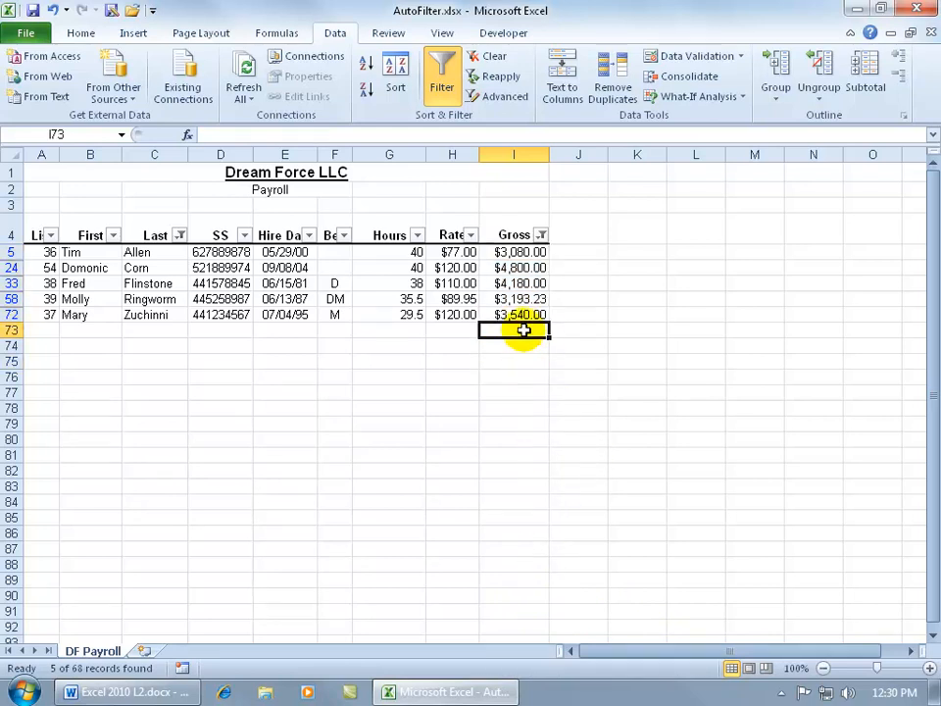
# Clear the filters on the Last and Gross columns together so the whole payroll list shows.
pyautogui.click(179, 237)
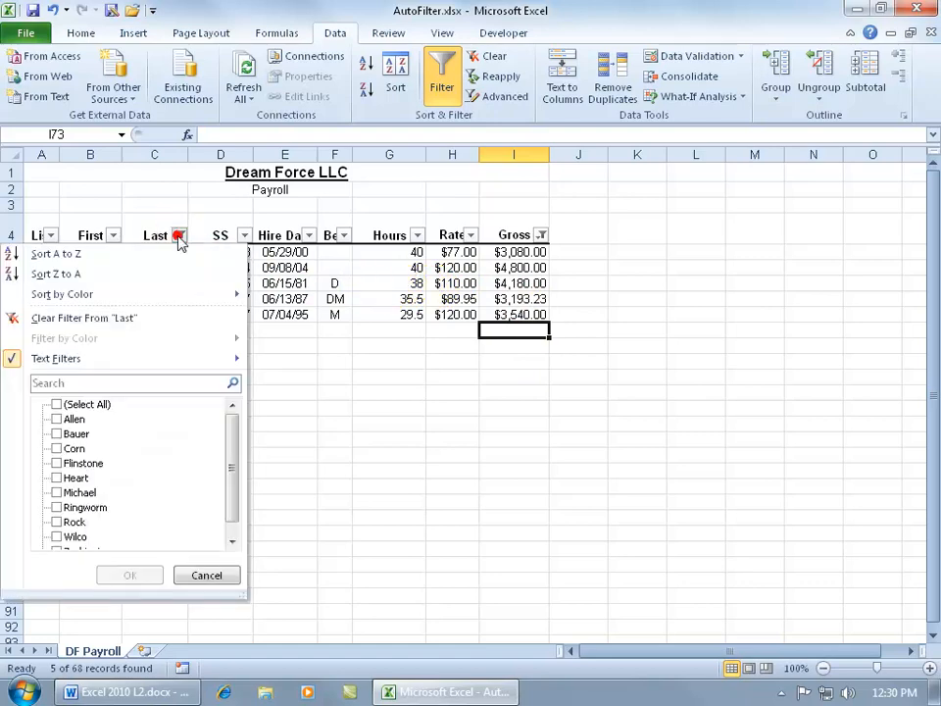
pyautogui.click(541, 237)
pyautogui.click(540, 237)
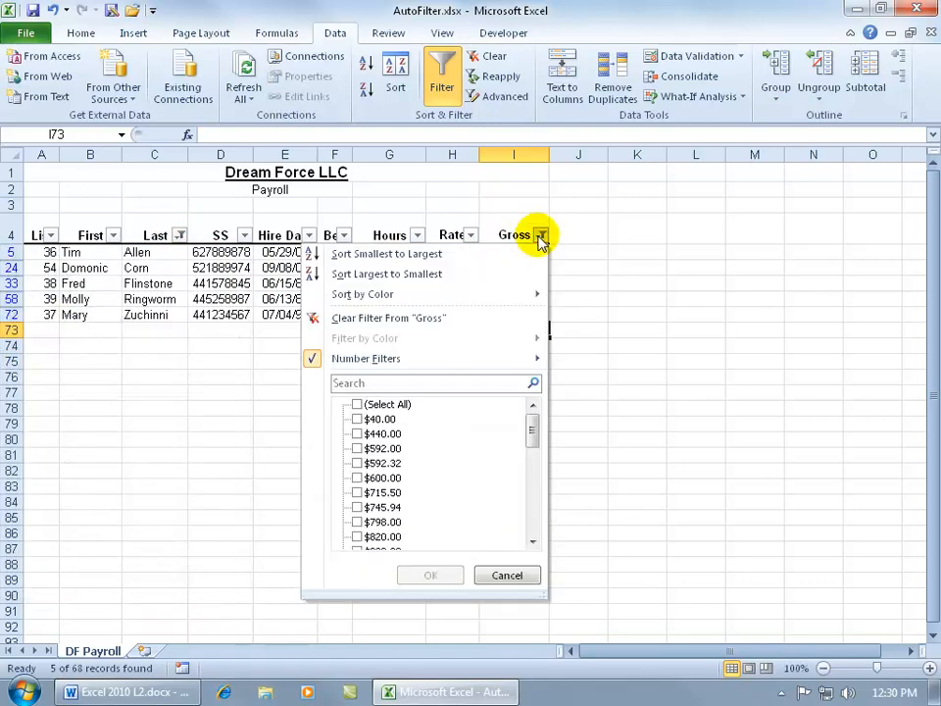
pyautogui.press('Escape')
pyautogui.click(489, 57)
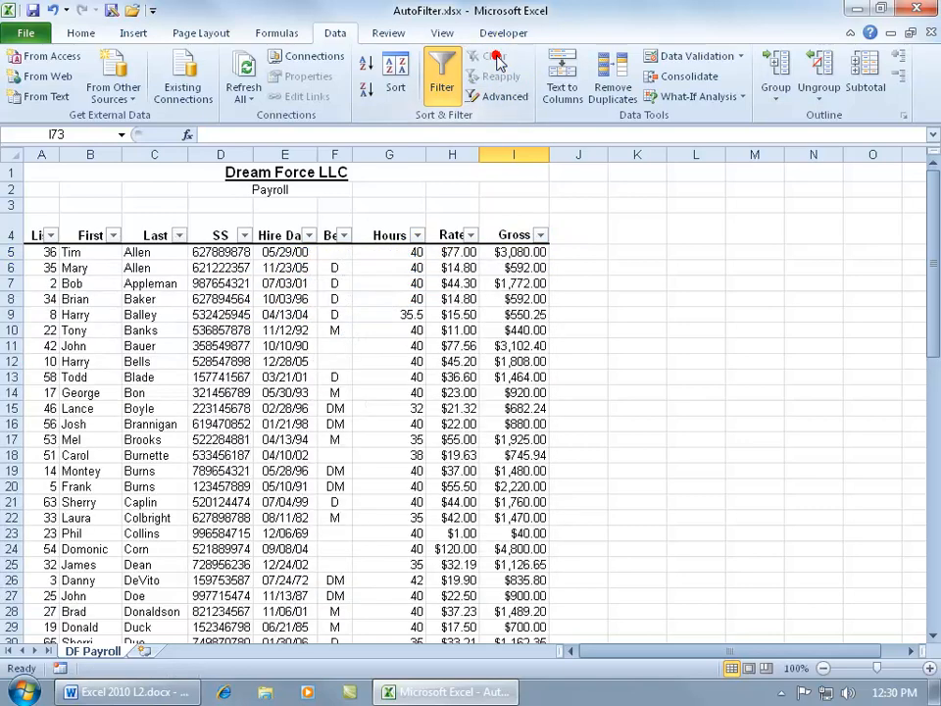
# Filter the Rate column by the value of the selected cell H10.
pyautogui.rightClick(459, 334)
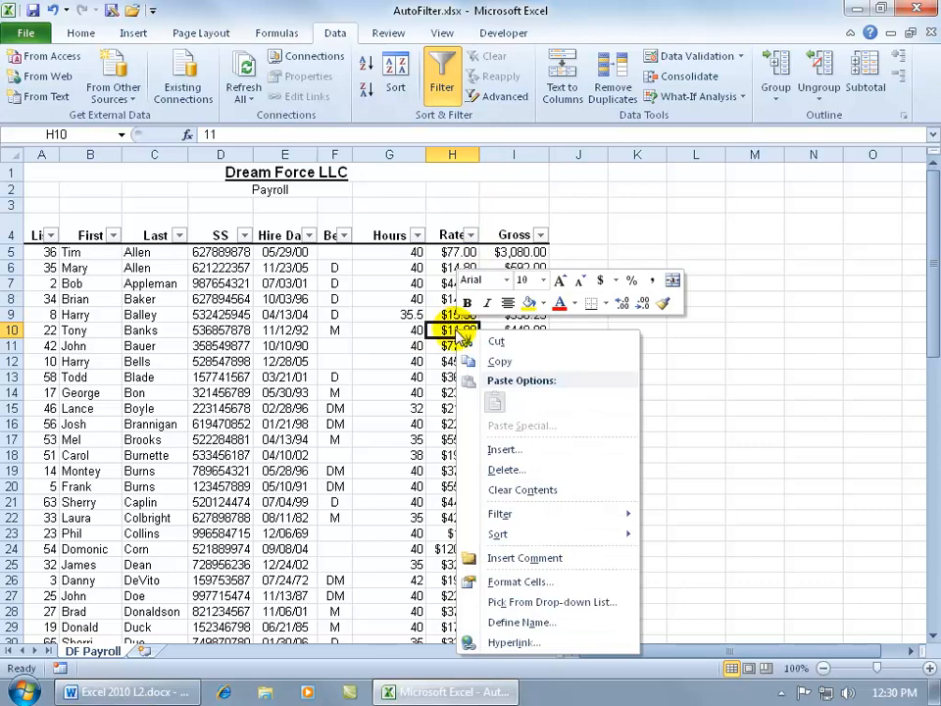
pyautogui.moveTo(538, 521)
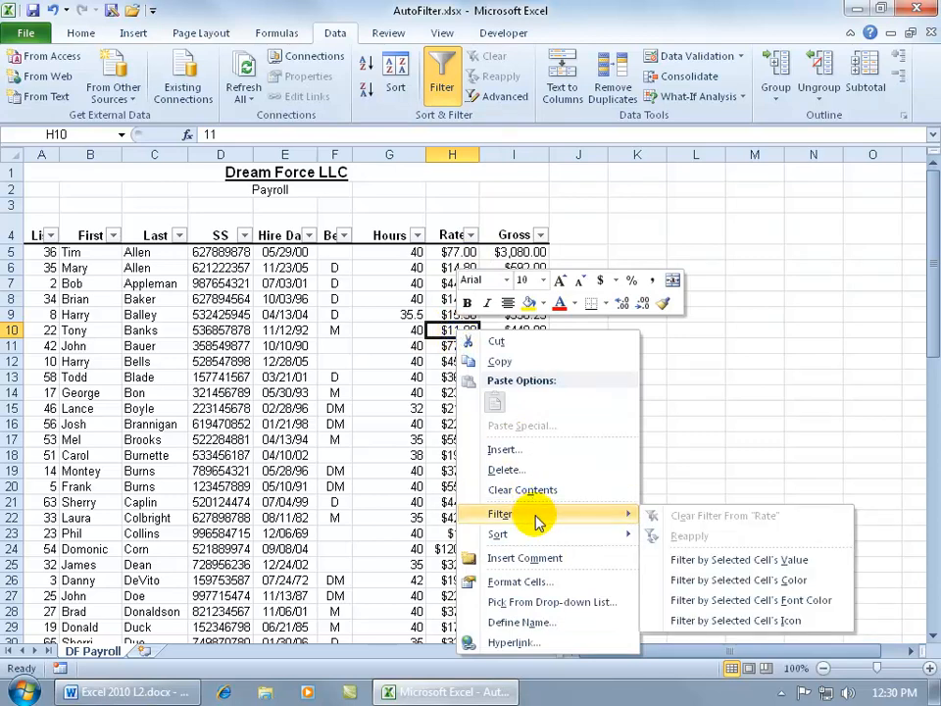
pyautogui.click(737, 565)
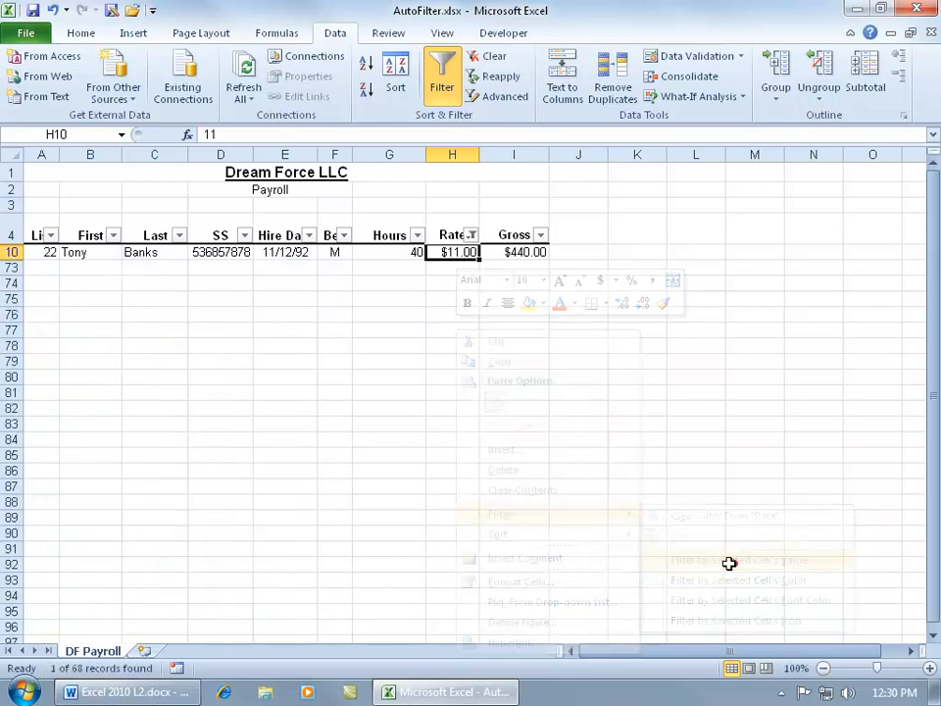
# Clear the Rate filter, review the filter options for cell H10, and turn off AutoFilter for the payroll list.
pyautogui.click(487, 57)
pyautogui.rightClick(460, 330)
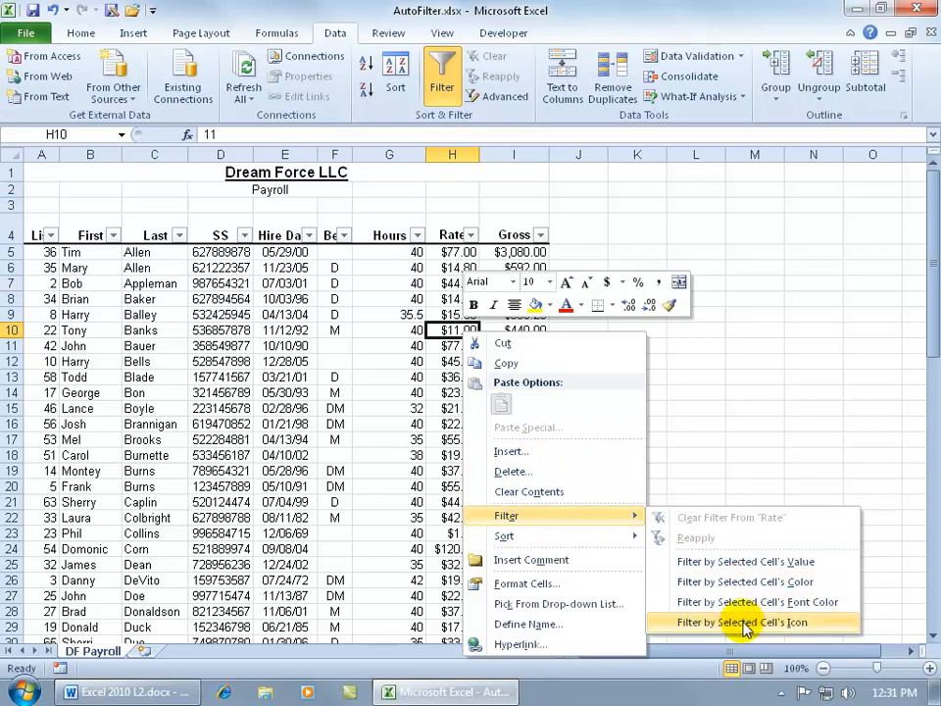
pyautogui.click(368, 318)
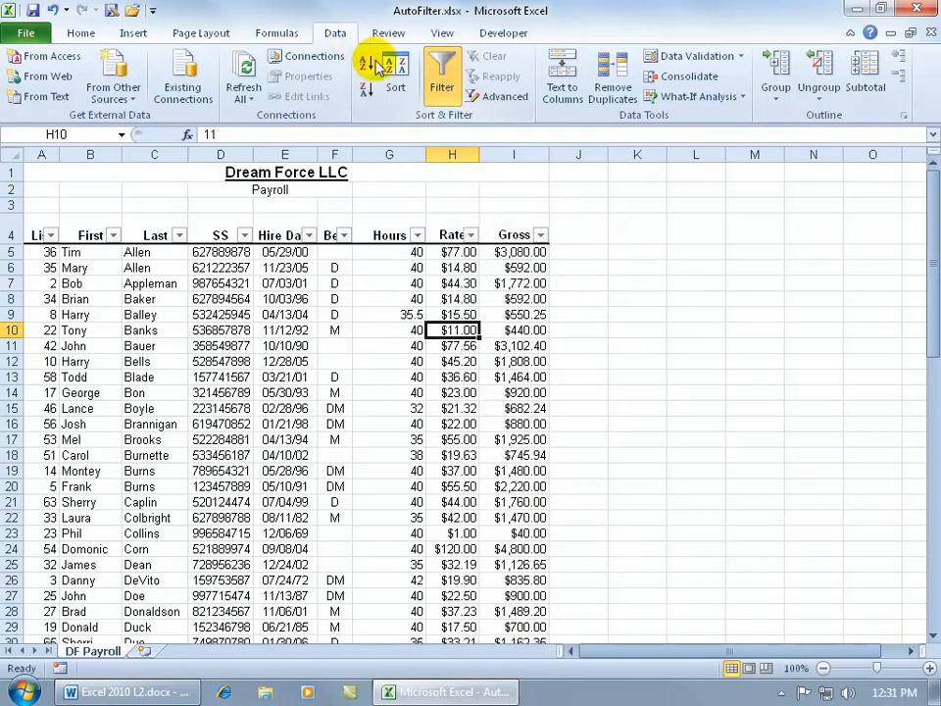
pyautogui.click(441, 74)
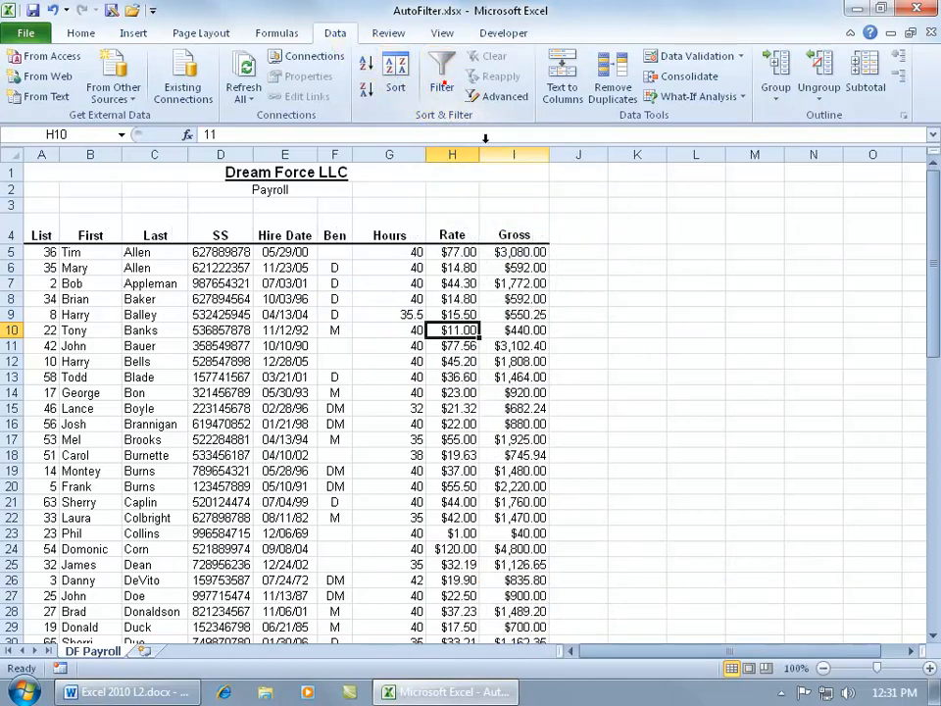